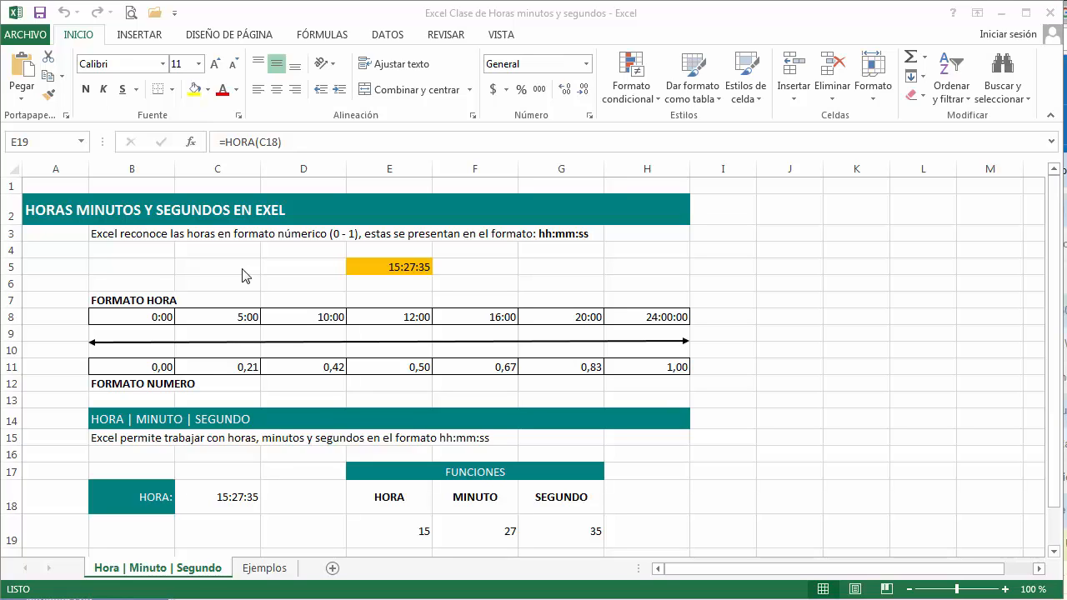
Step: Enter 14:30 in cell E5 and apply the Hora number format to it
click(391, 268)
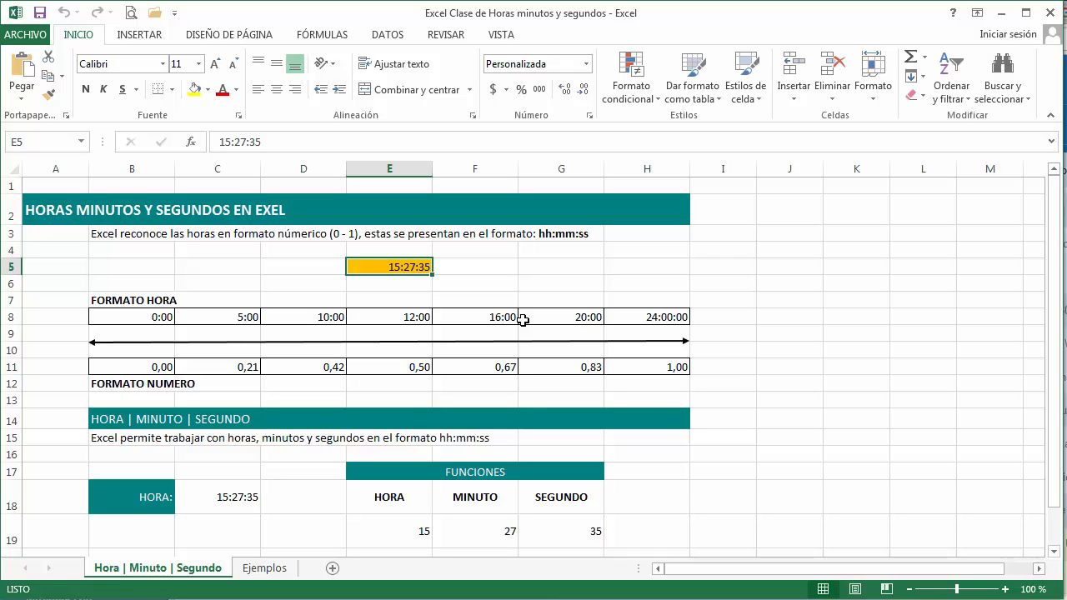
text(14)
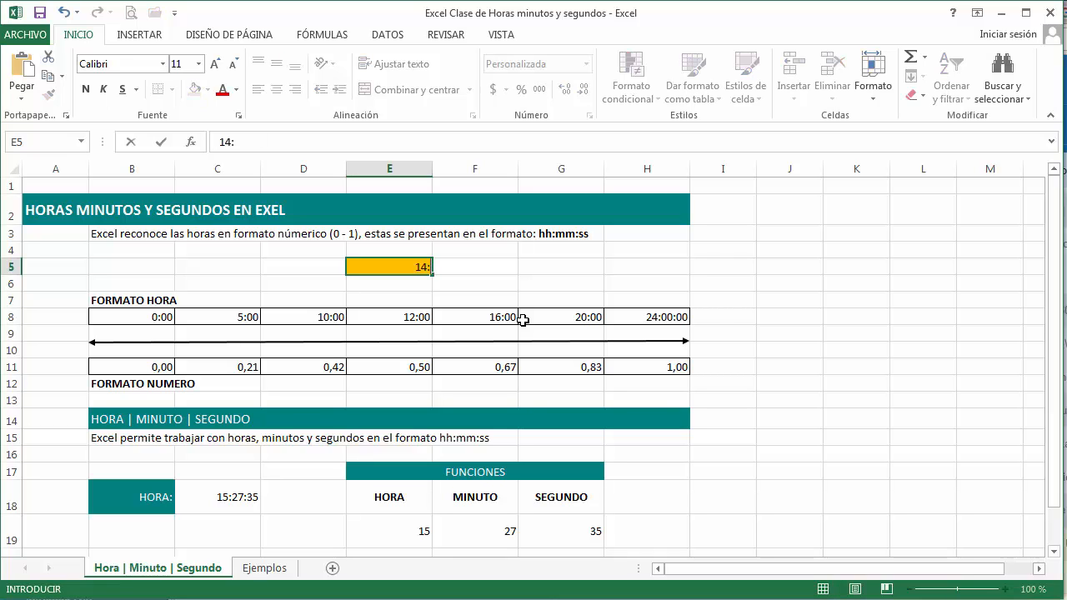
text(:30)
key(Return)
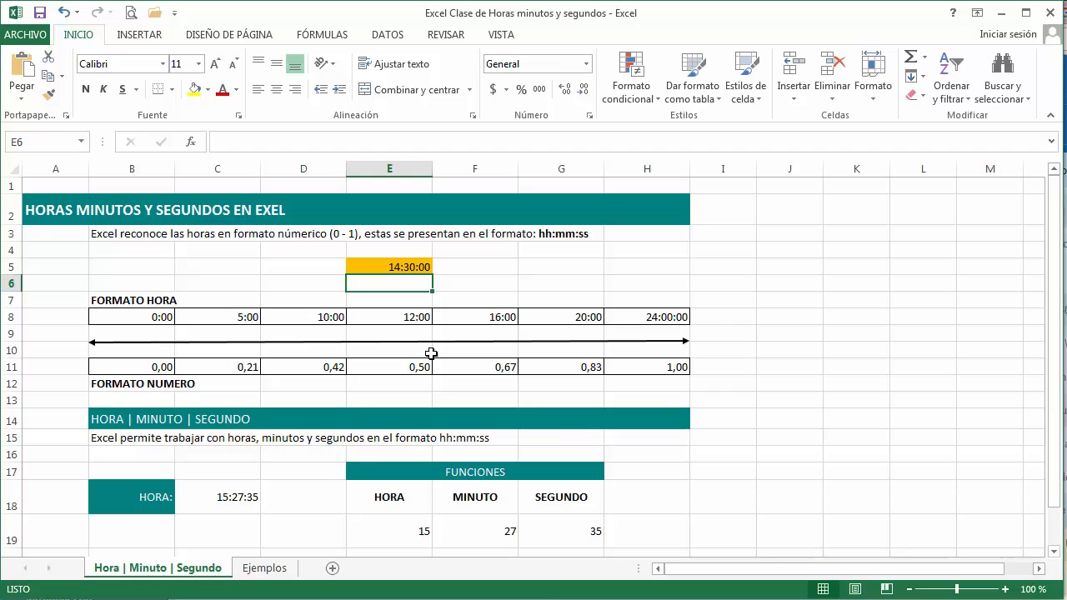
click(404, 269)
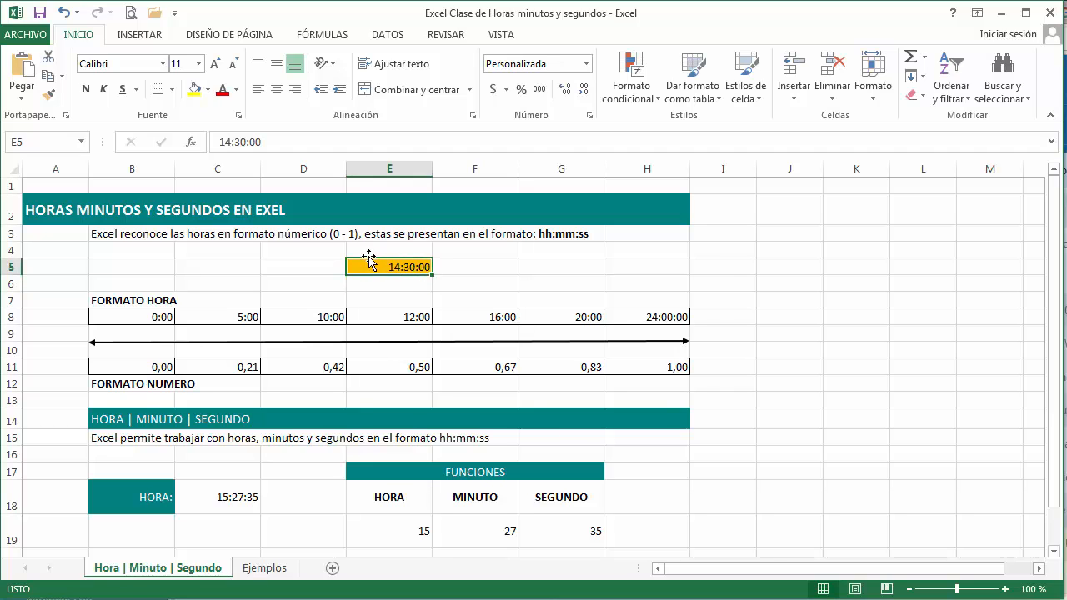
click(586, 64)
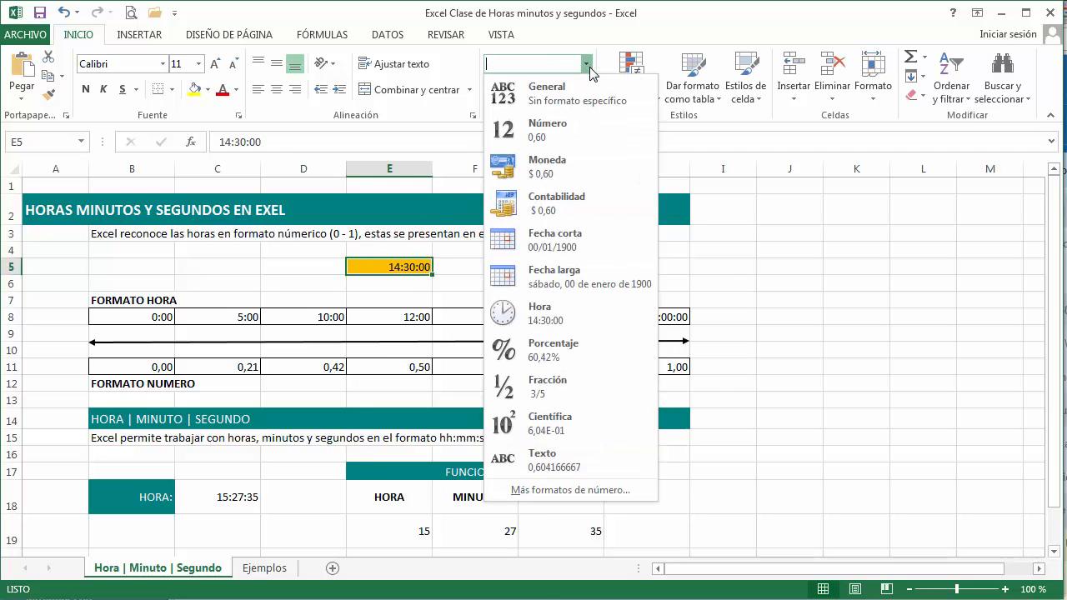
click(581, 318)
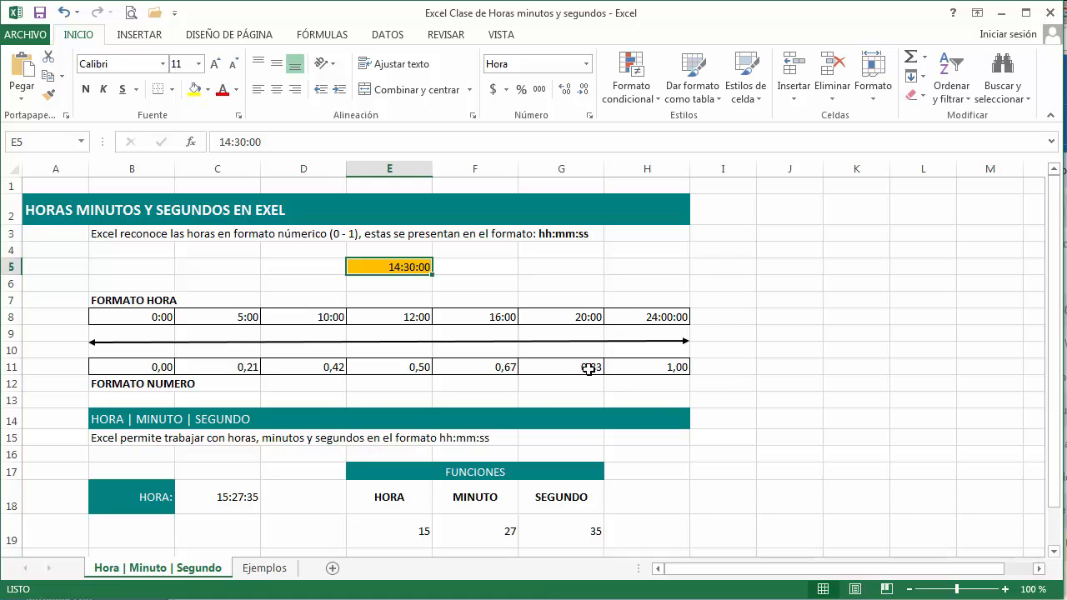
Step: Apply the Número format to the FORMATO HORA row, cells B8:H8
drag(130, 316, 624, 317)
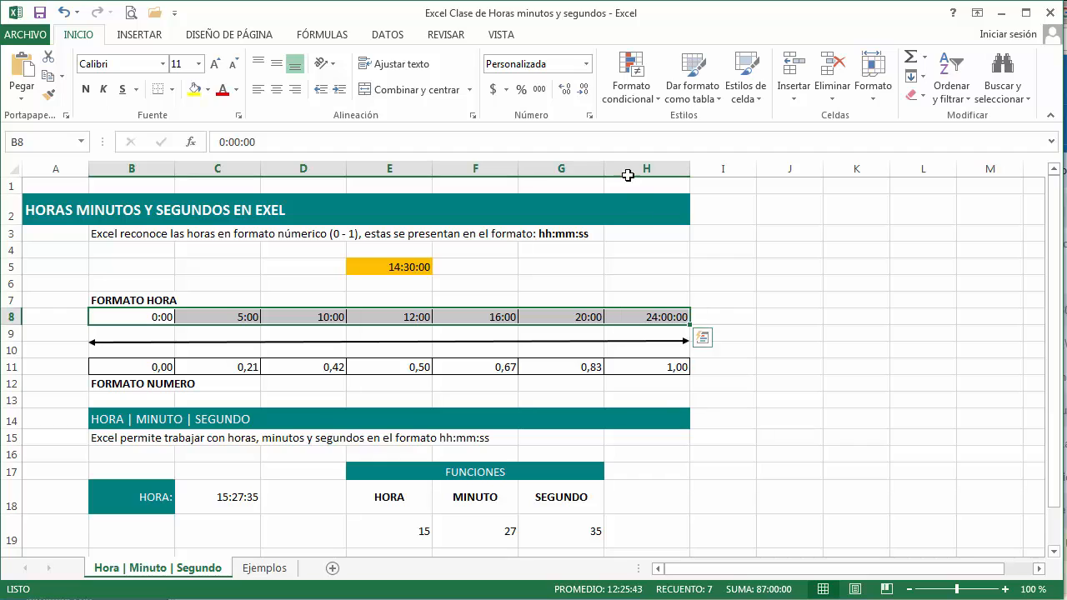
click(586, 64)
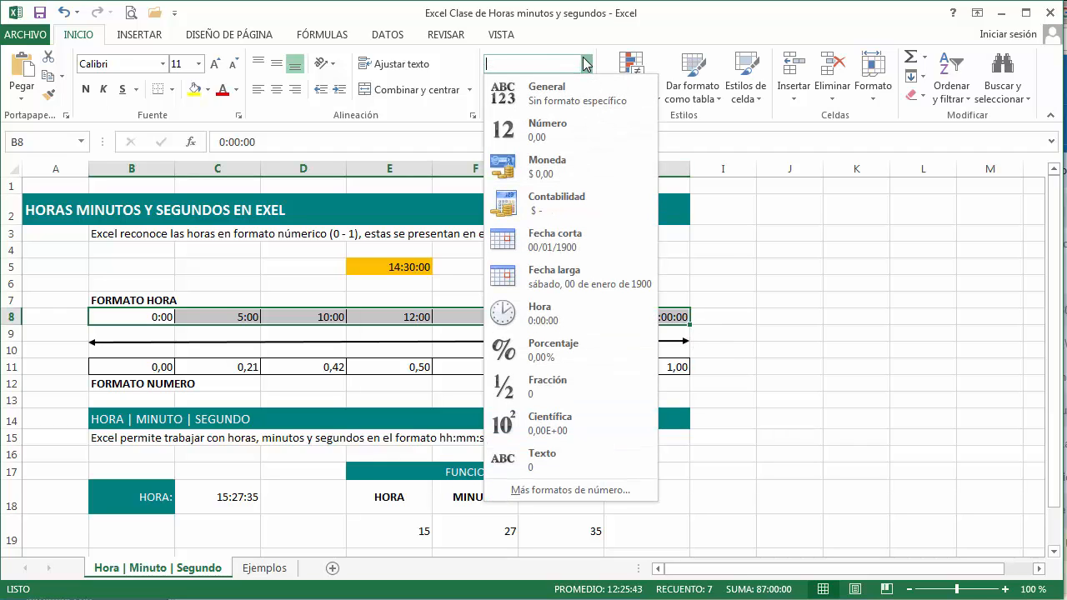
click(564, 137)
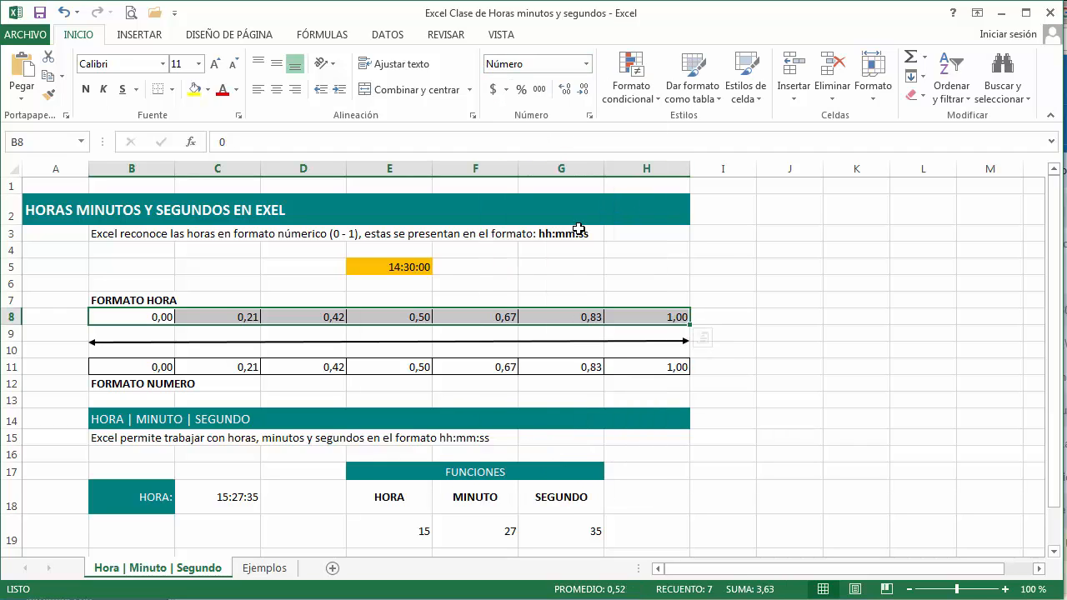
click(569, 265)
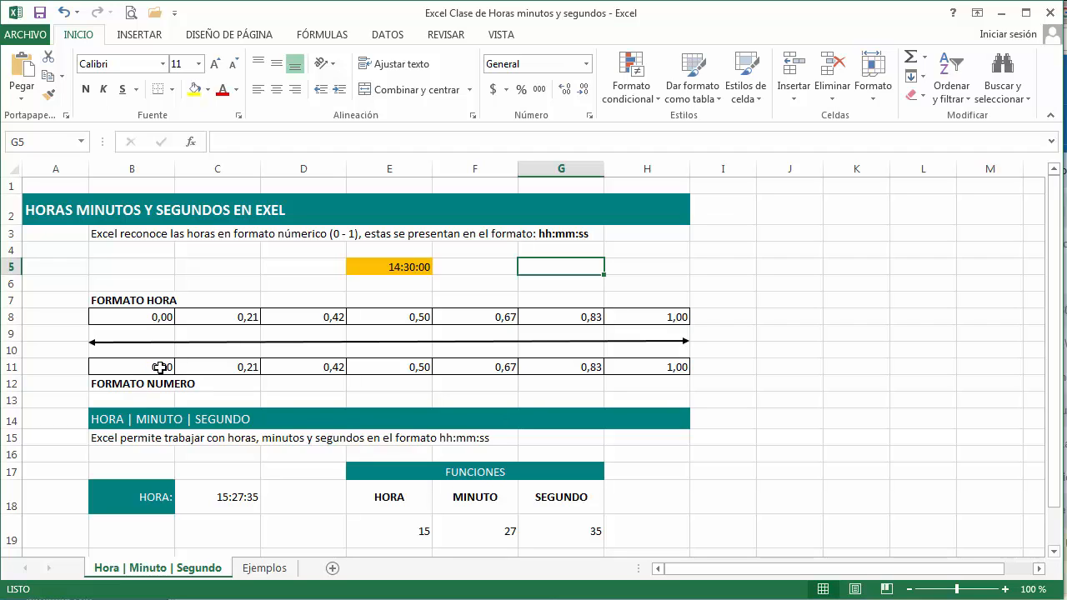
Step: Apply the Hora format to the FORMATO HORA values in B8:H8
drag(146, 318, 634, 314)
click(587, 64)
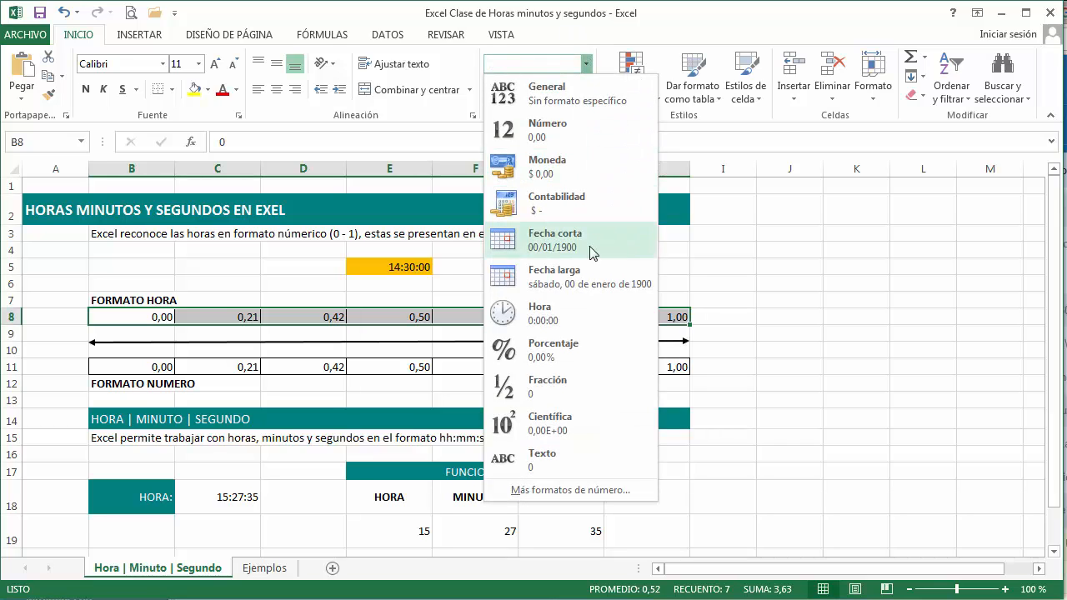
click(557, 313)
click(551, 299)
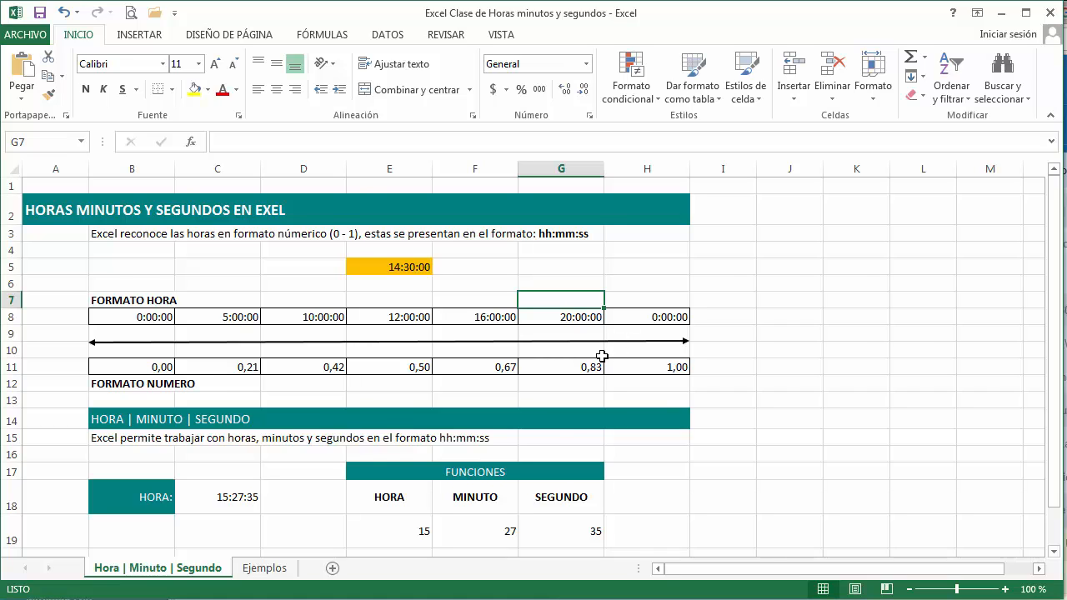
Step: Enter 14:15 as the HORA value in cell C18
scroll(602, 356, down, 2)
click(240, 390)
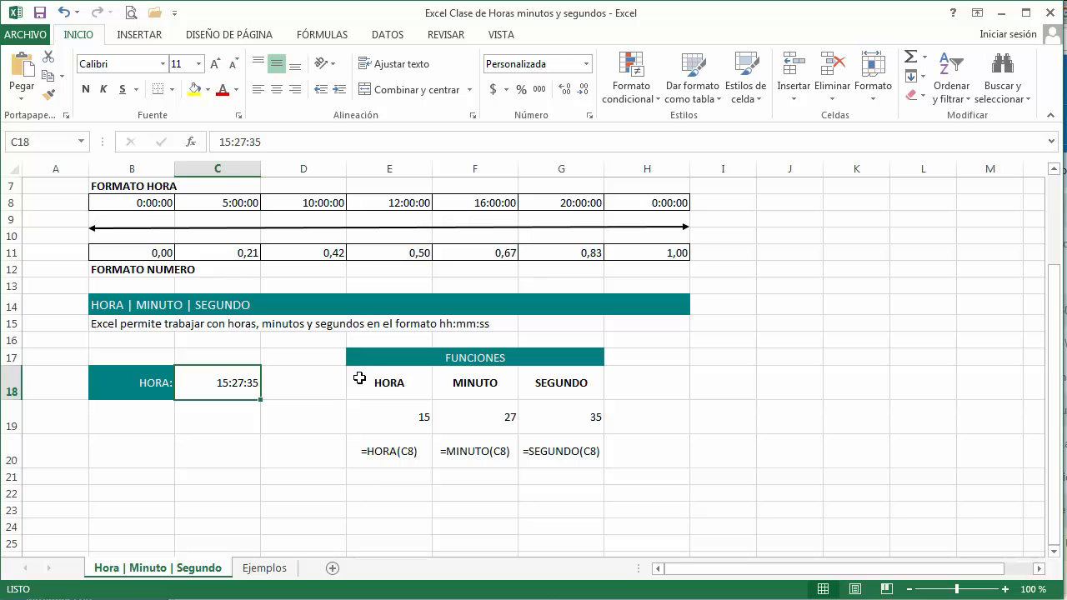
text(14:15)
key(Return)
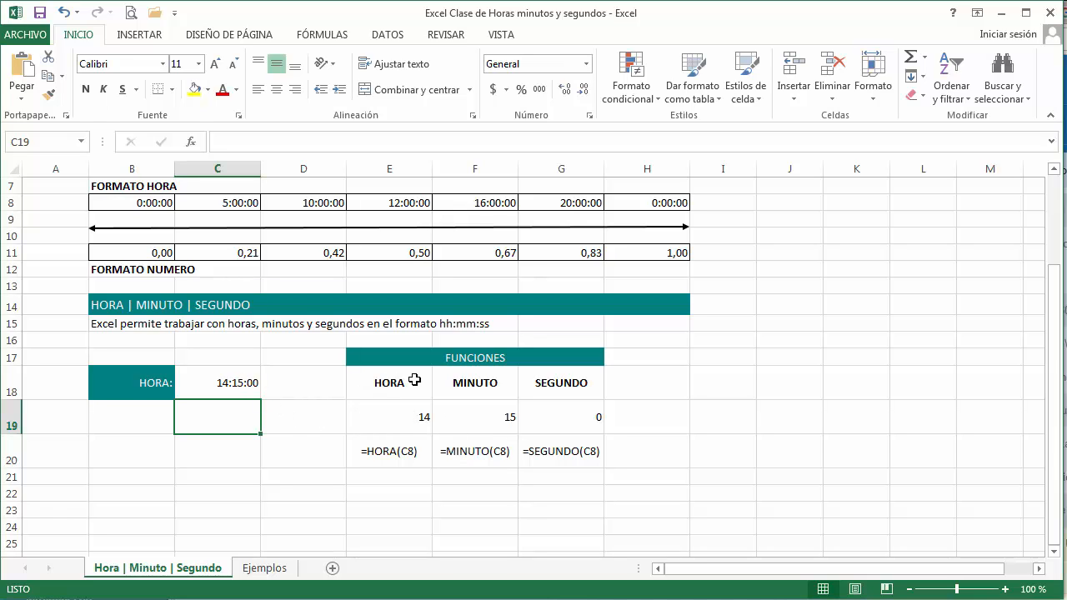
Step: Enter the formula =HORA(C18) in cell E19 under the HORA heading
click(395, 419)
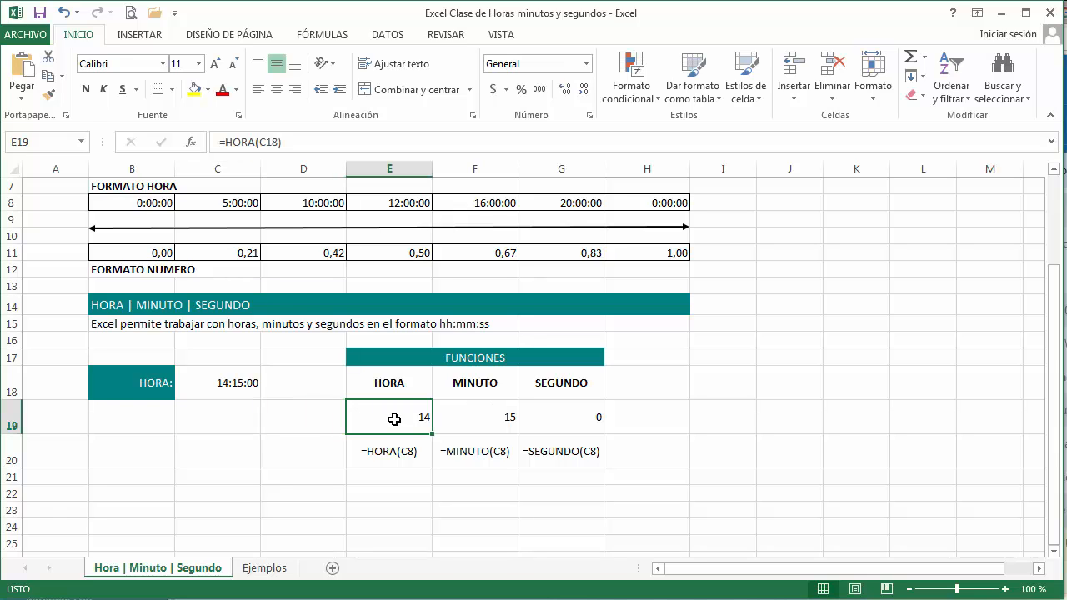
text(=HORA()
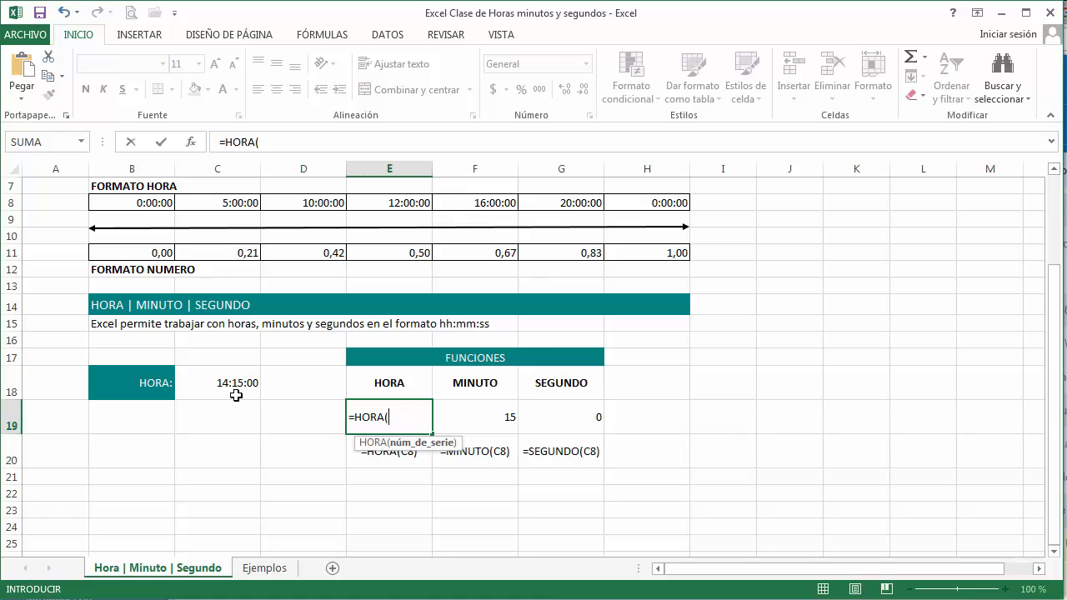
click(228, 385)
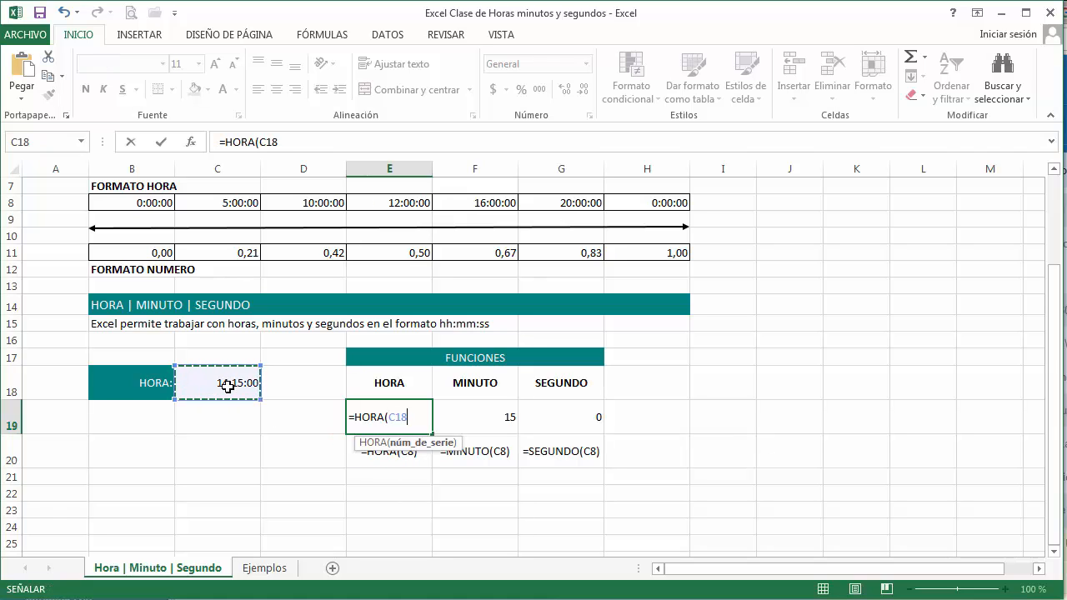
text())
key(Return)
key(Up)
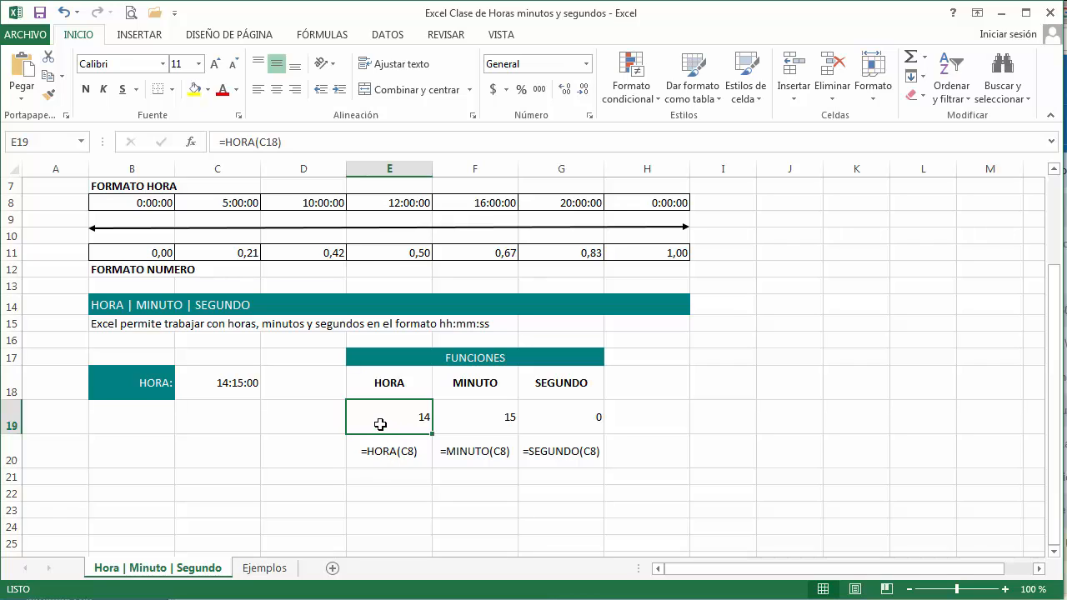
Step: Examine the MINUTO and SEGUNDO formulas in cells F19 and G19
click(473, 421)
double_click(491, 423)
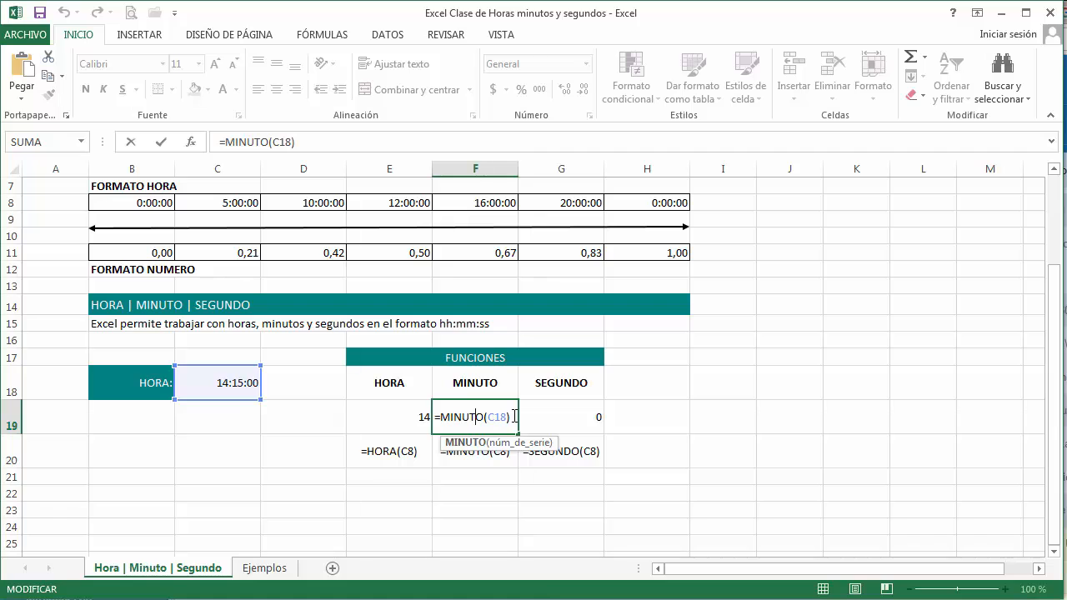
key(ctrl+Return)
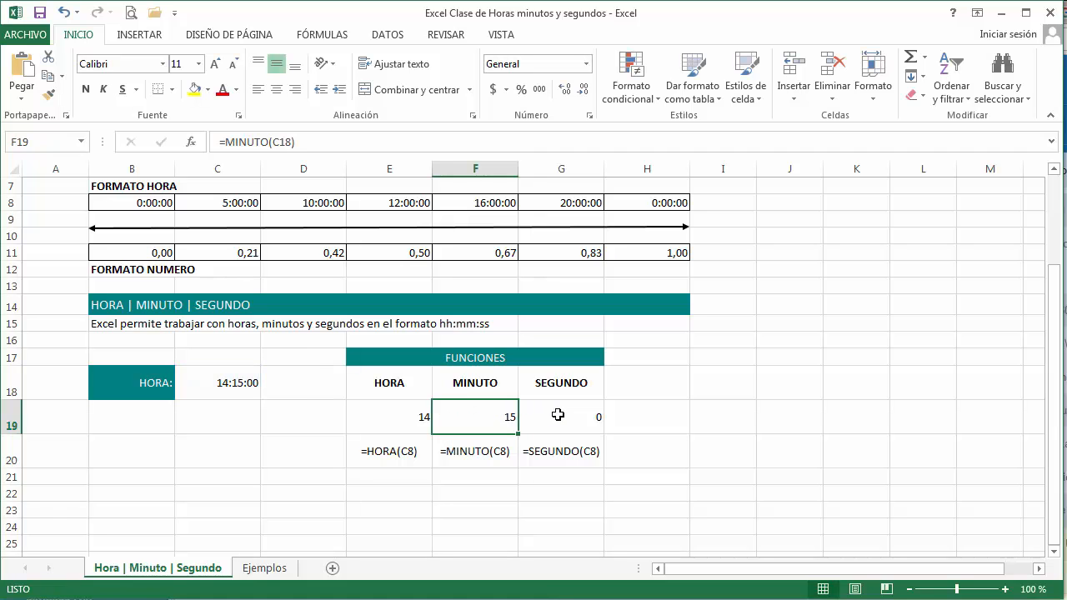
double_click(558, 414)
key(ctrl+Return)
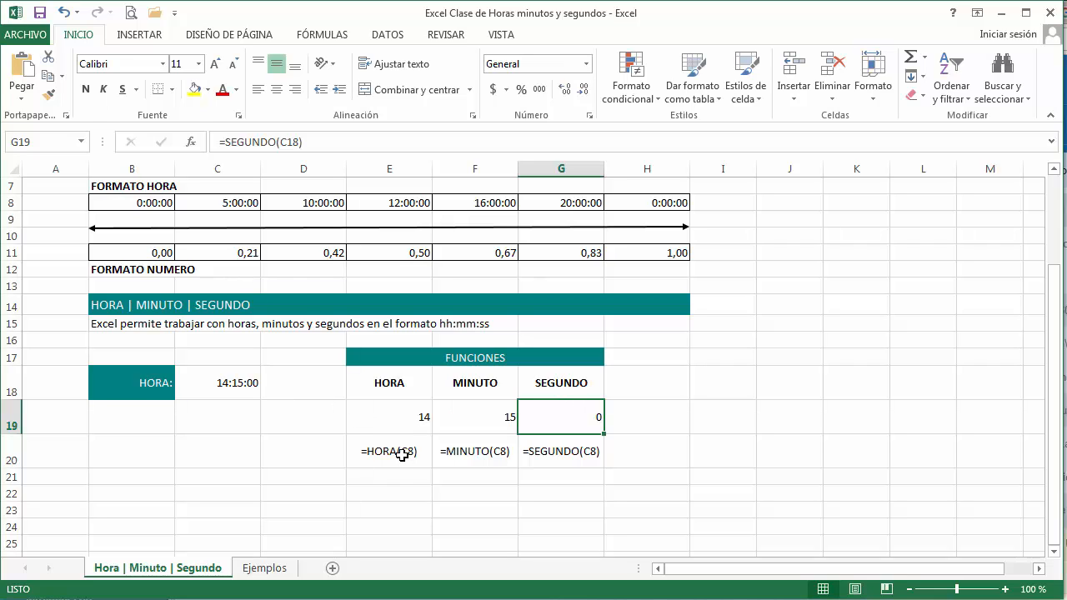
Step: On the Ejemplos sheet, clear the TIEMPO values and the total in E7:E12
click(266, 567)
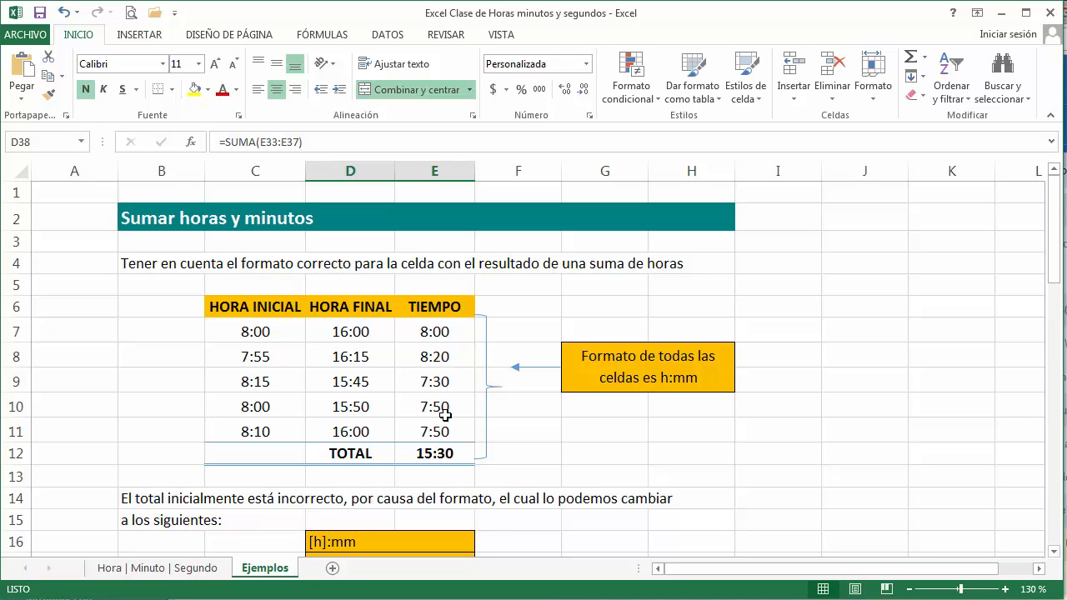
drag(436, 335, 454, 455)
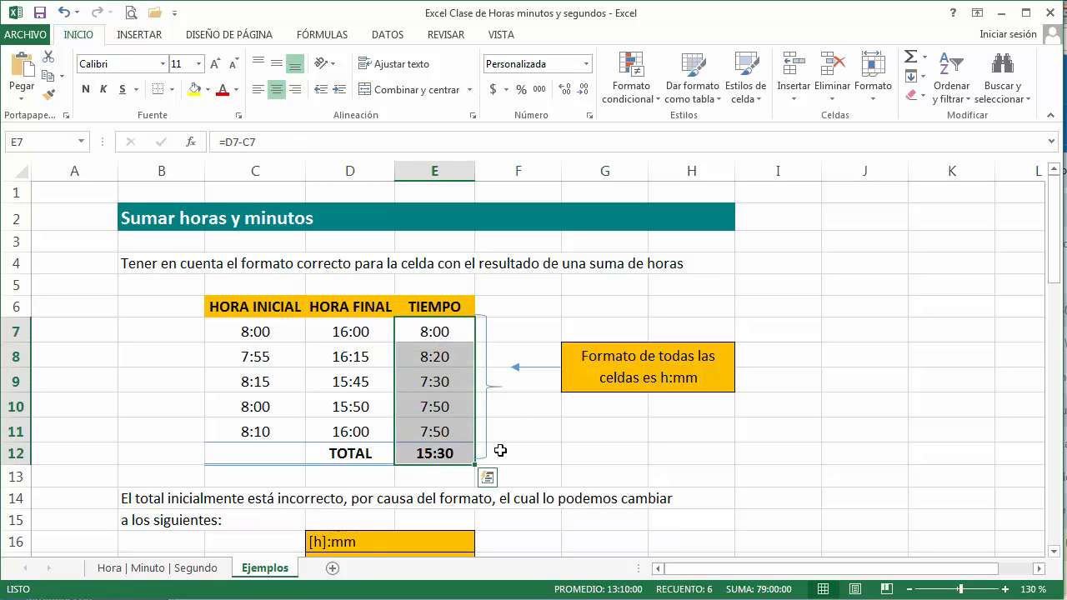
key(Delete)
Step: Calculate the elapsed time in E7 with =D7-C7 and fill the formula down to E11
click(418, 334)
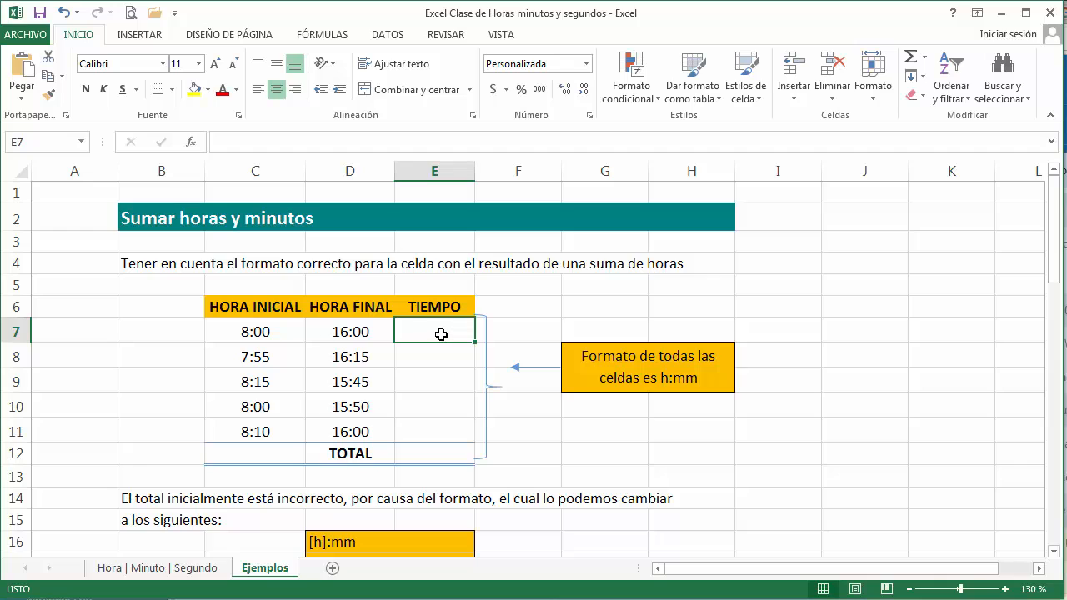
text(=)
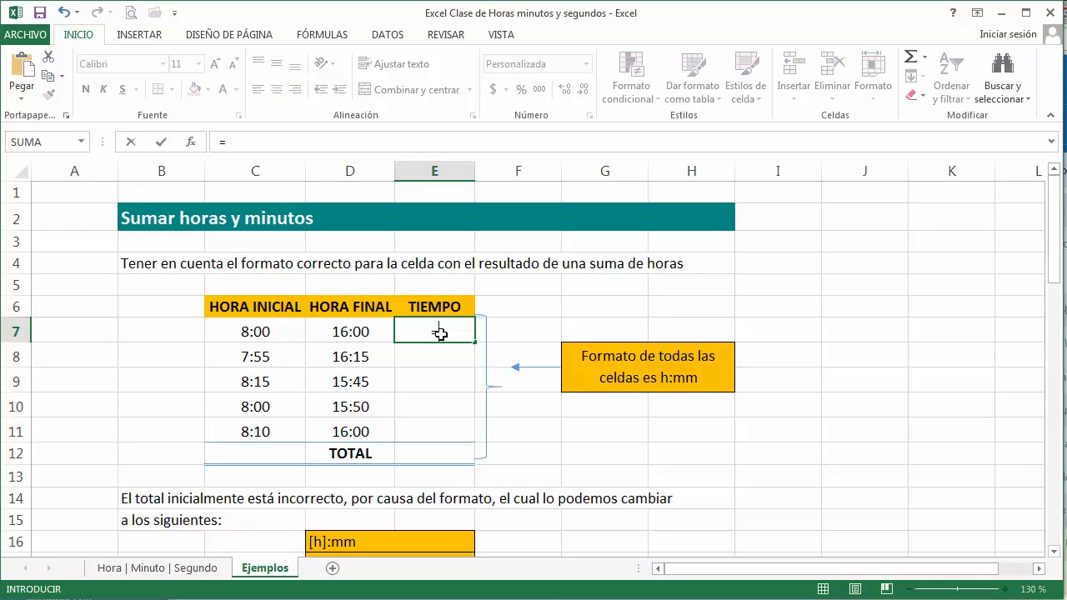
click(355, 330)
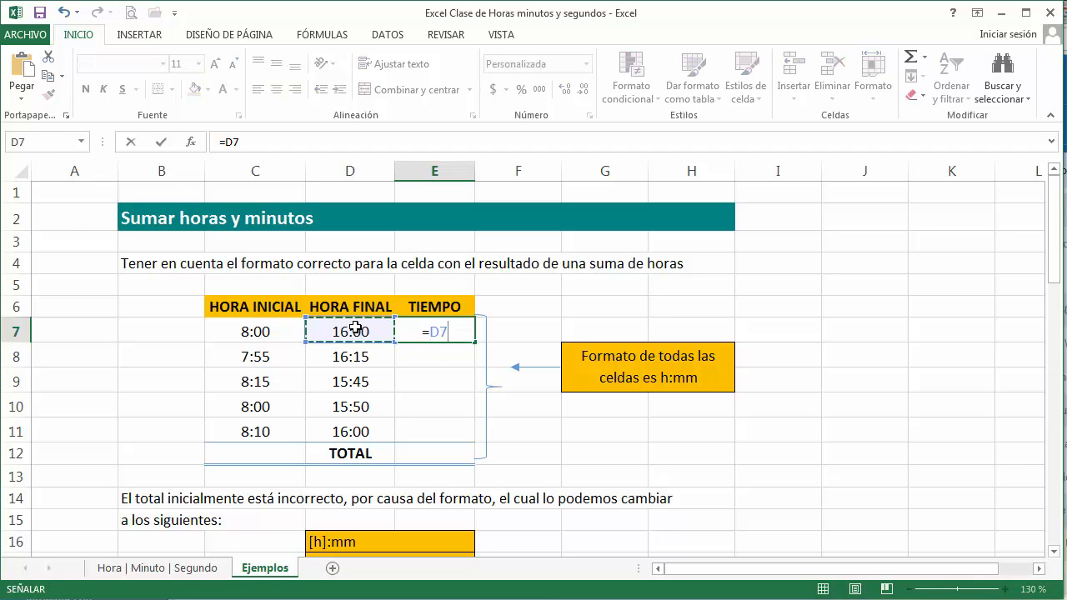
text(-)
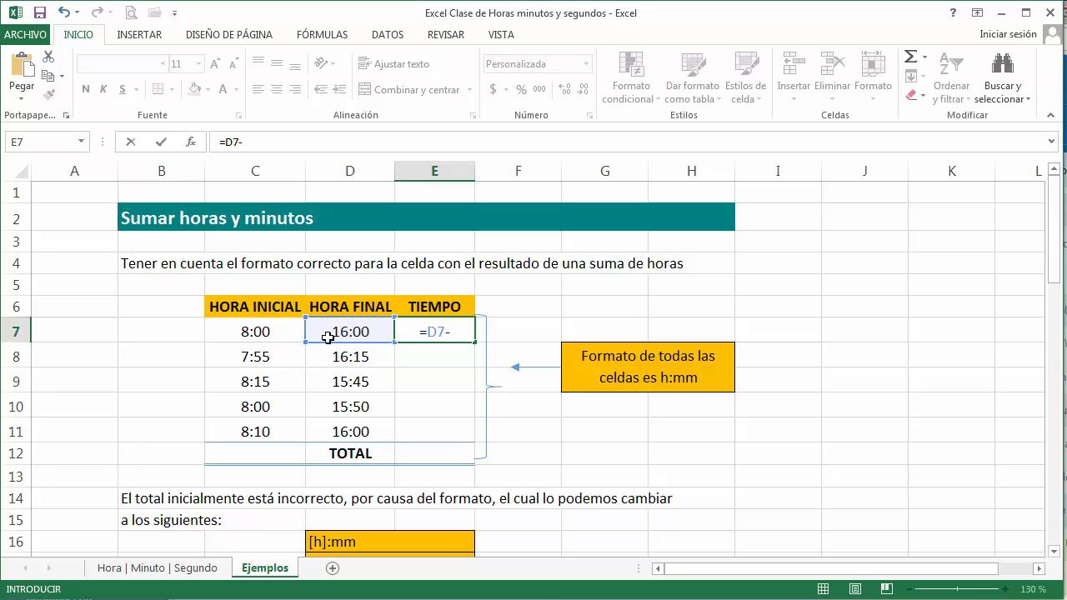
click(284, 336)
key(Return)
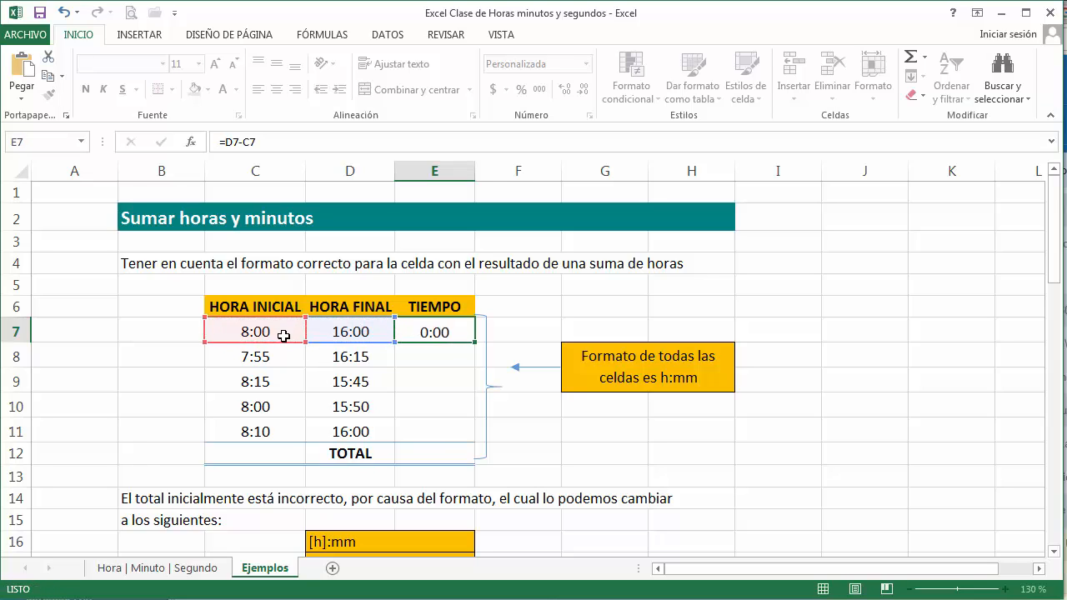
click(435, 332)
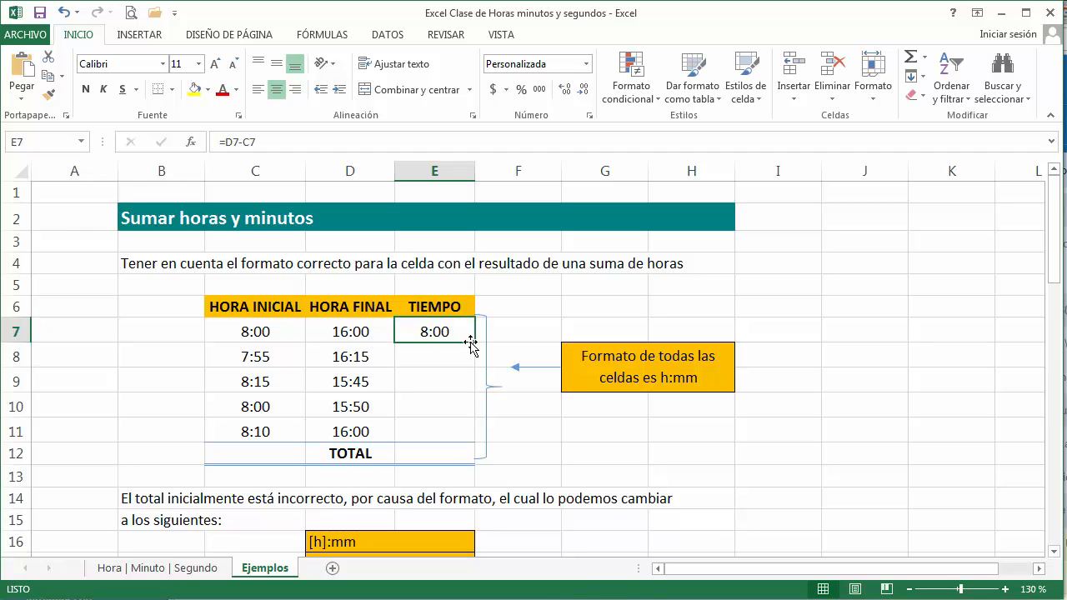
drag(472, 343, 472, 433)
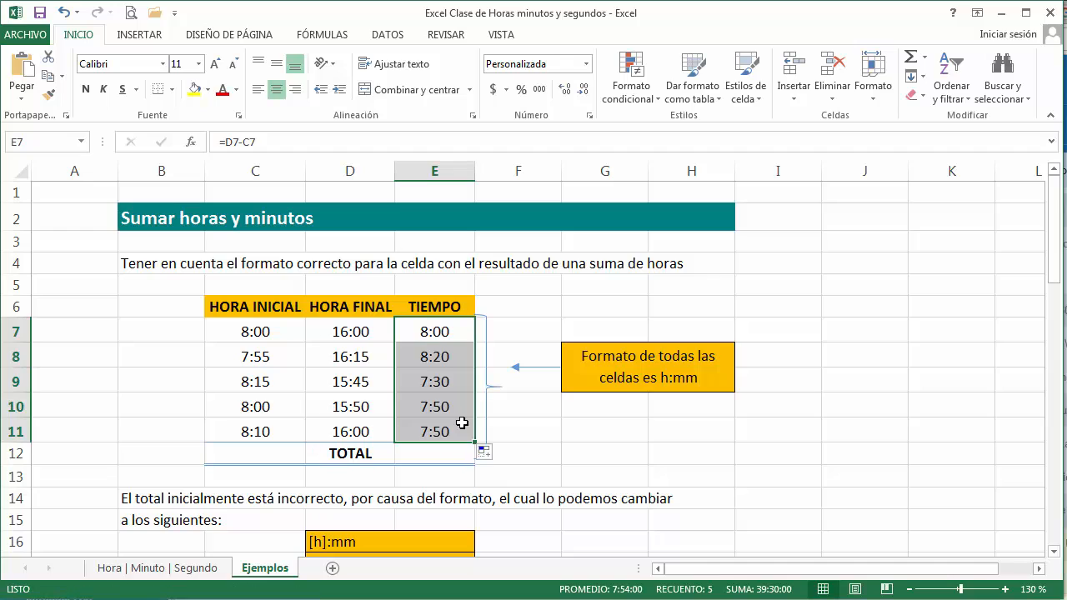
click(455, 358)
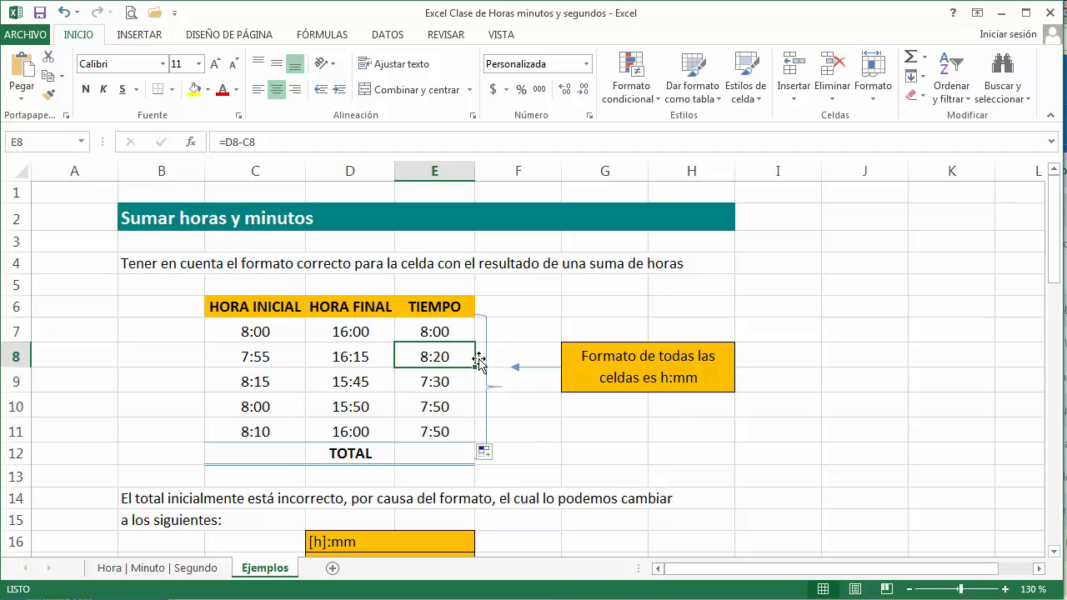
Step: Apply the custom number format h:mm to the TIEMPO values in E7:E11
drag(446, 327, 455, 427)
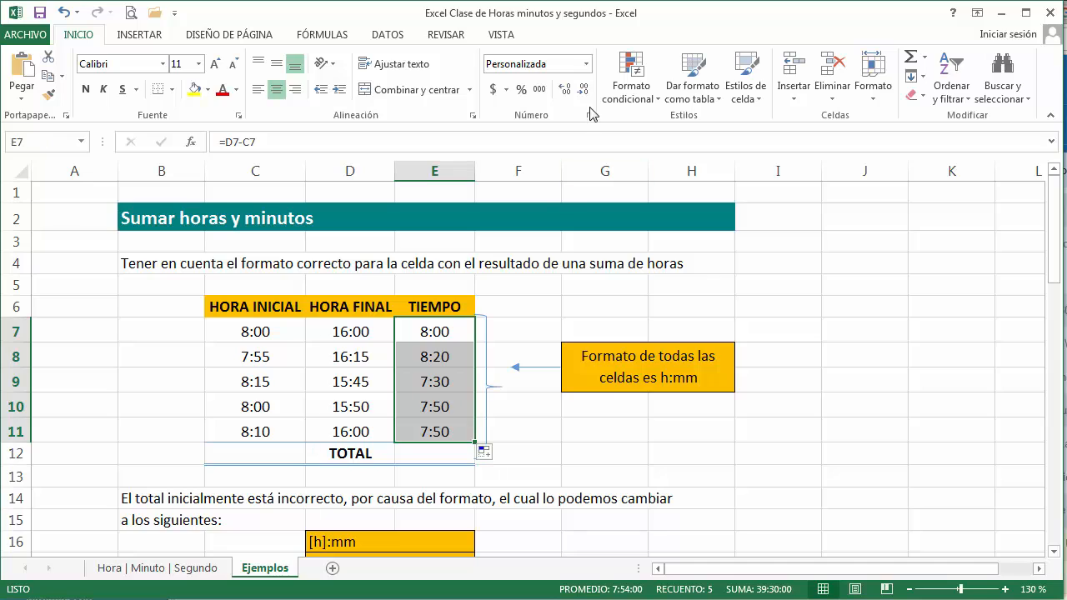
click(586, 64)
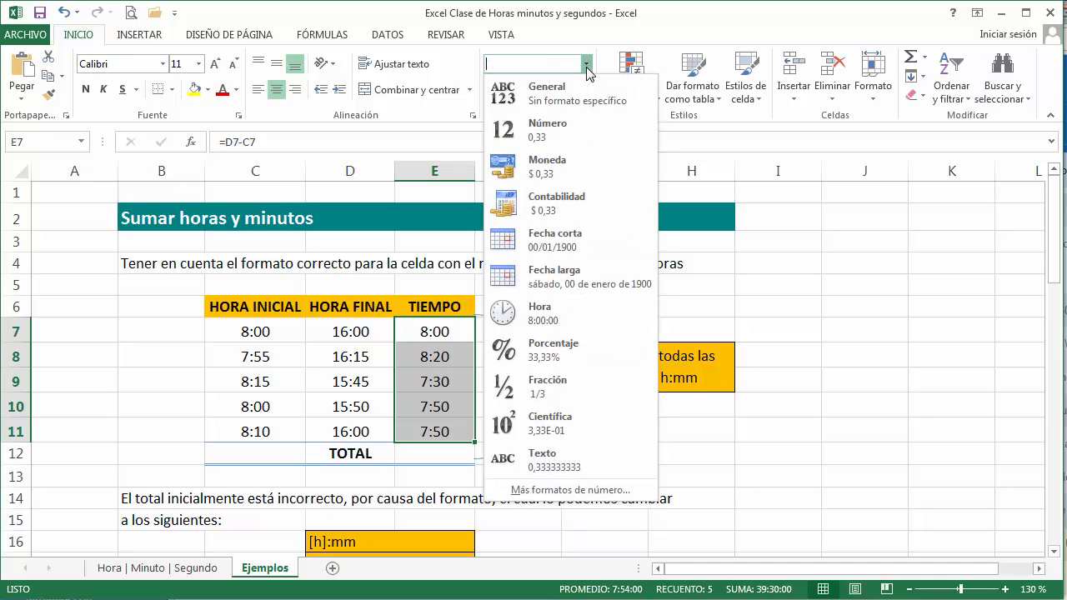
click(622, 492)
drag(601, 170, 753, 100)
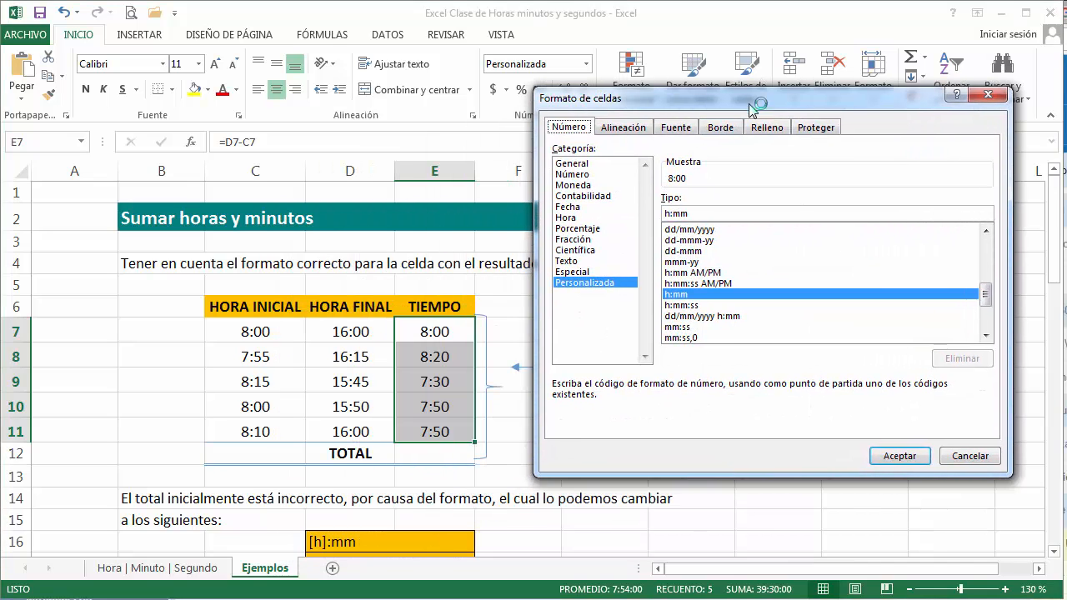
click(706, 285)
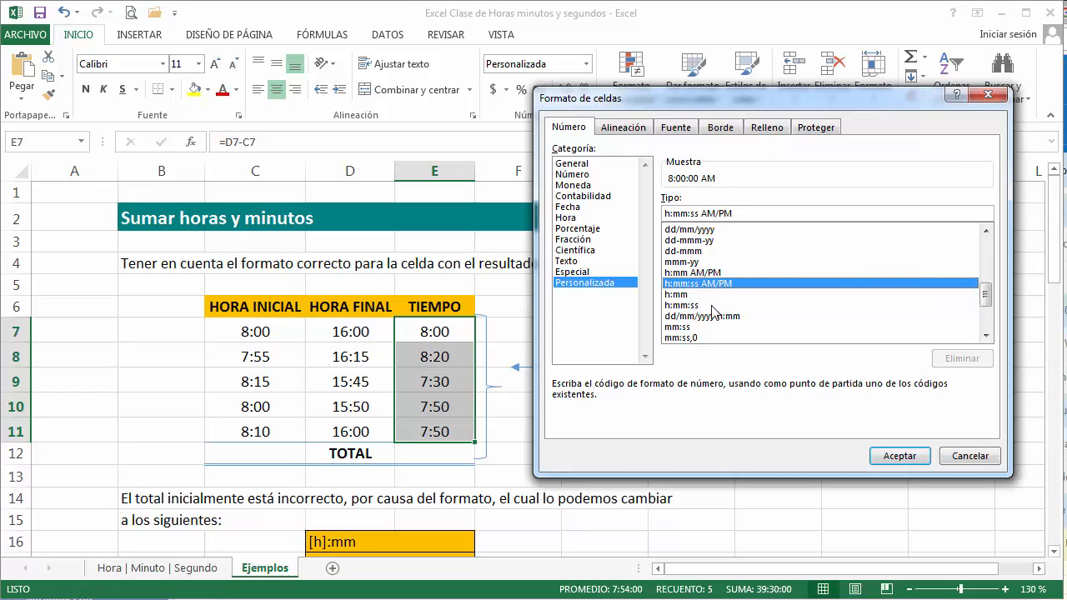
click(708, 296)
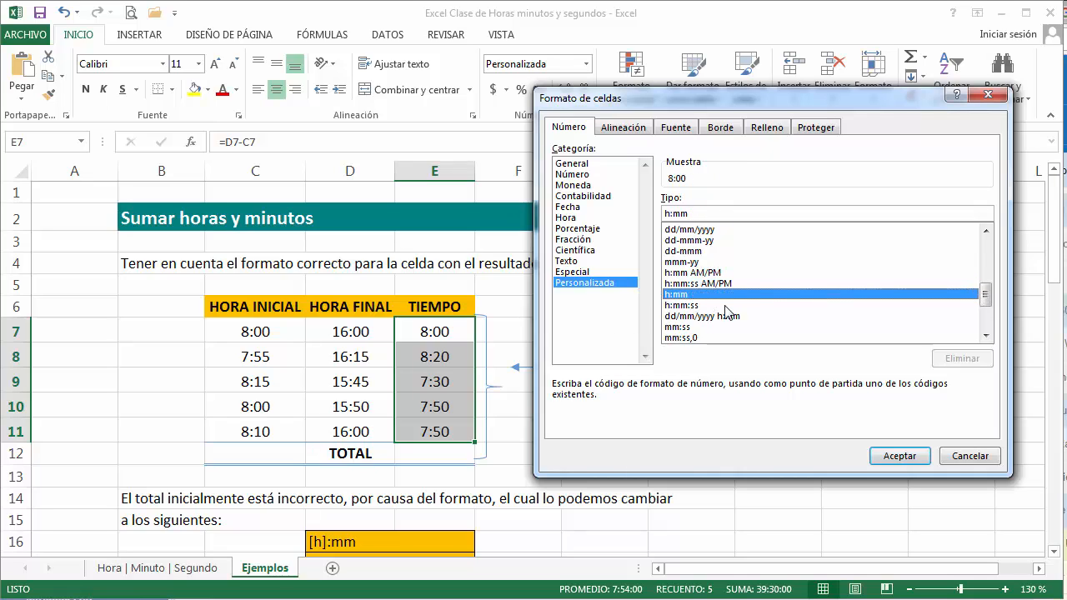
click(897, 458)
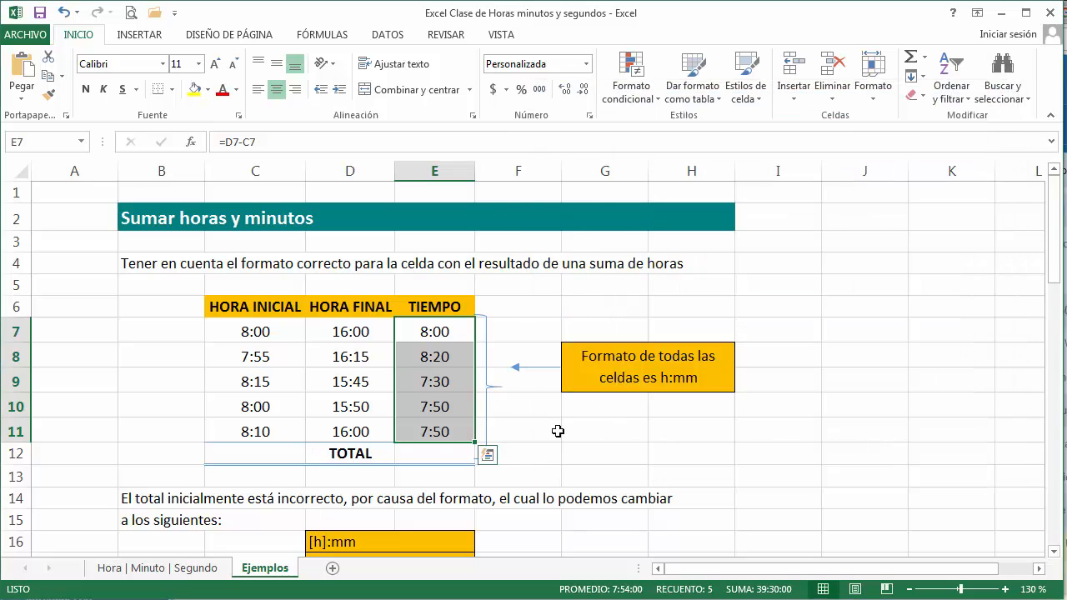
Step: Total the TIEMPO values in E12 with the formula =SUMA(E7:E11)
click(425, 450)
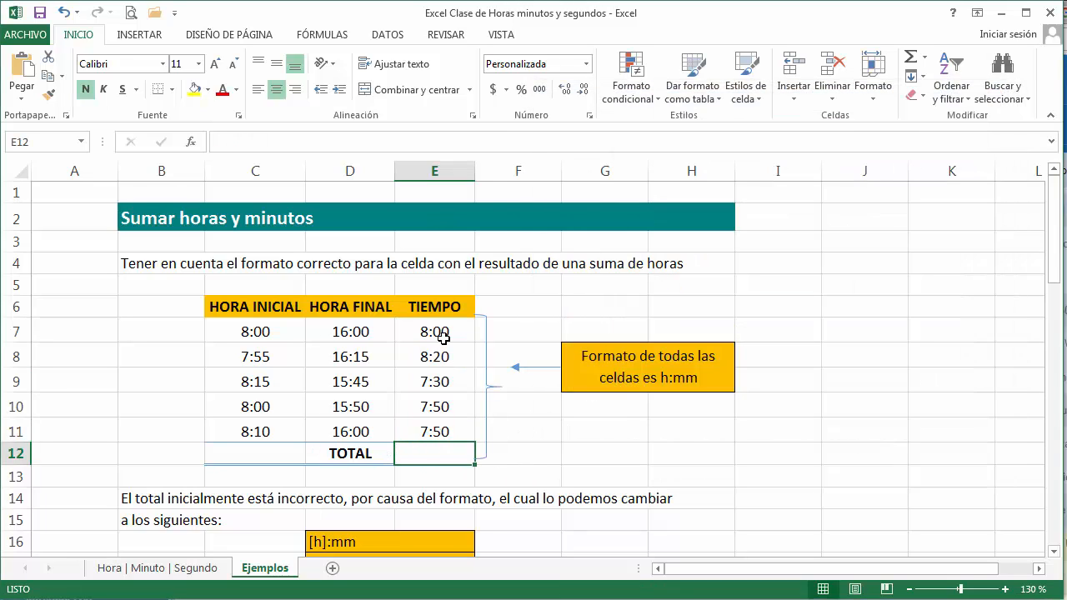
click(925, 58)
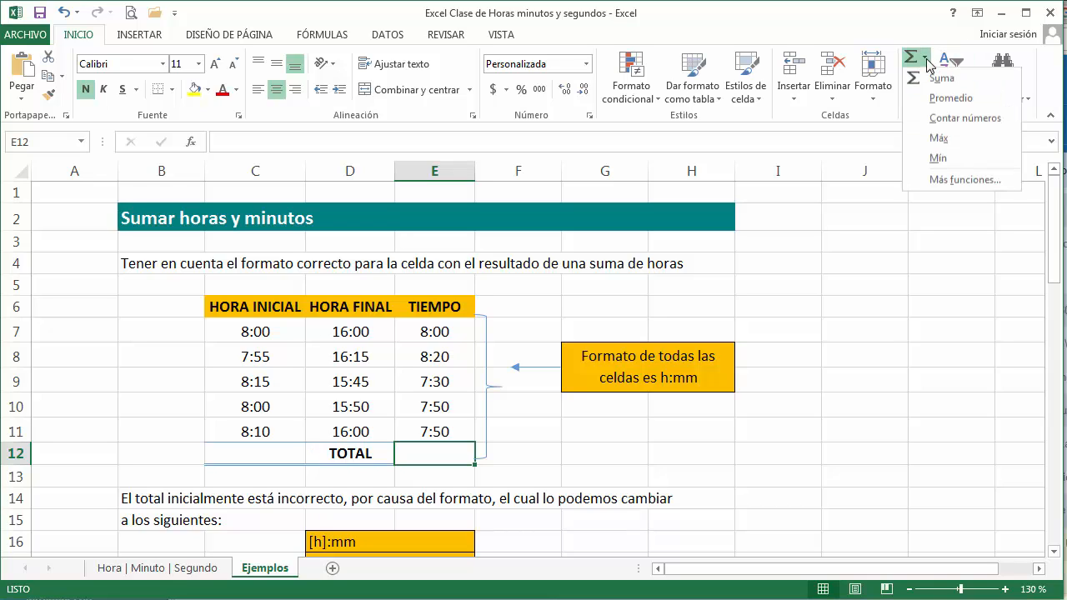
click(940, 77)
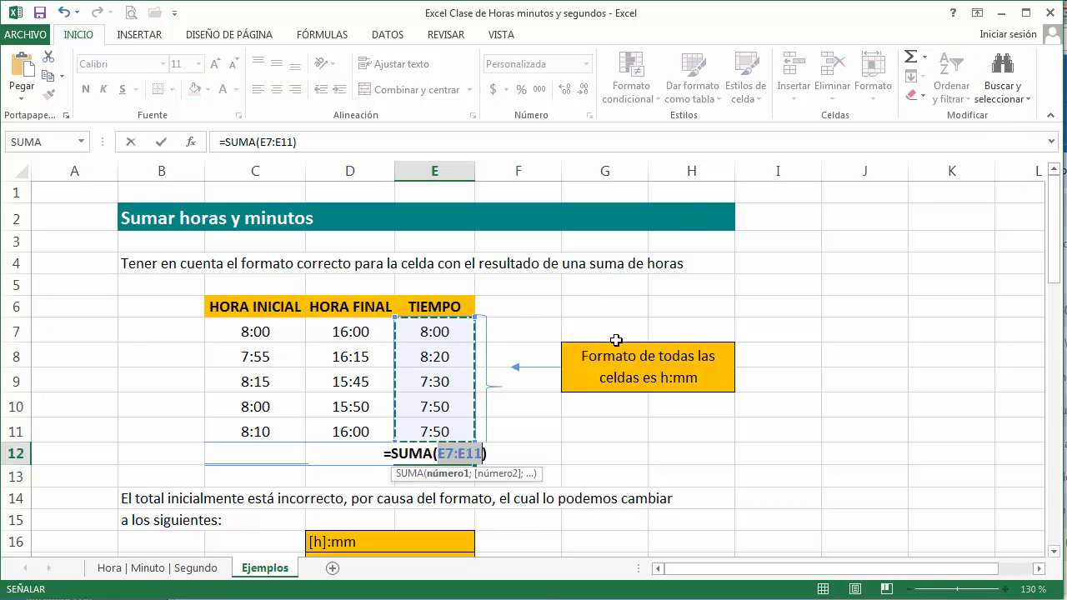
key(Return)
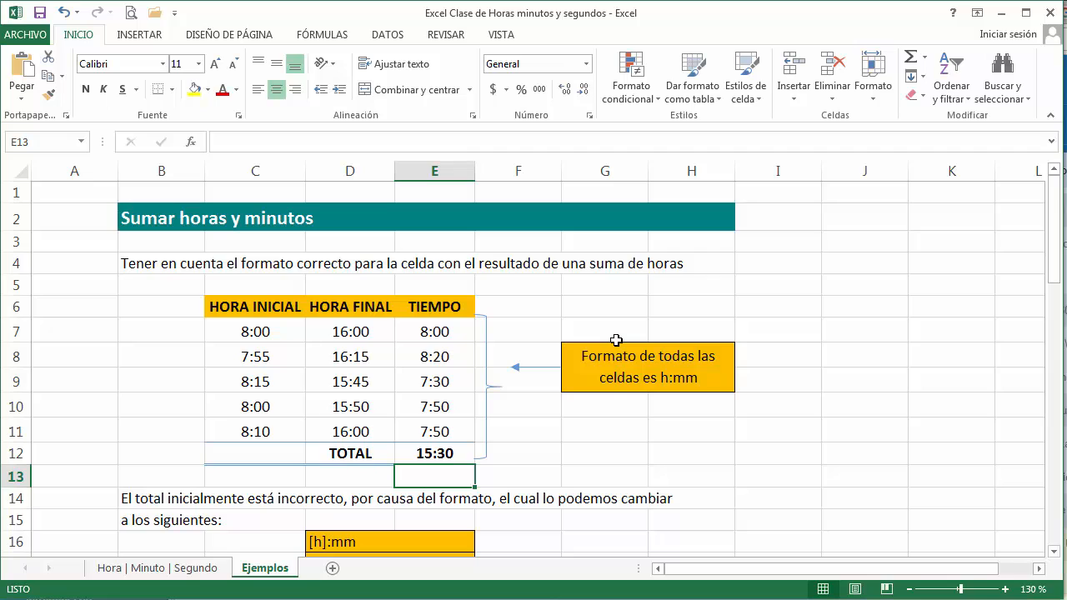
Step: Compare the total in E12 with the custom formats suggested in D16:D17 and the example table below them
click(454, 457)
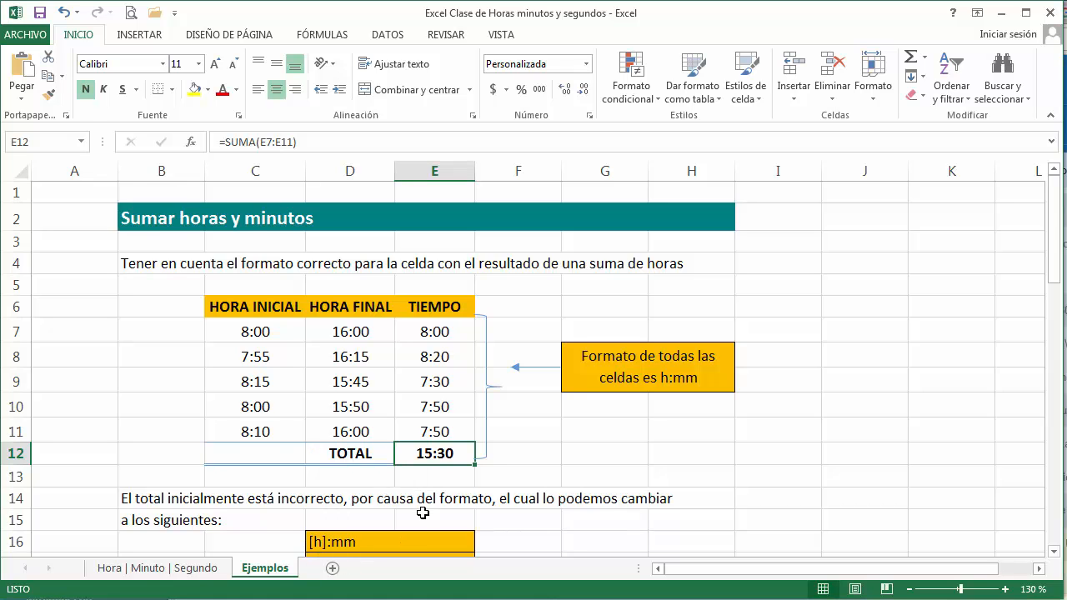
scroll(423, 513, down, 3)
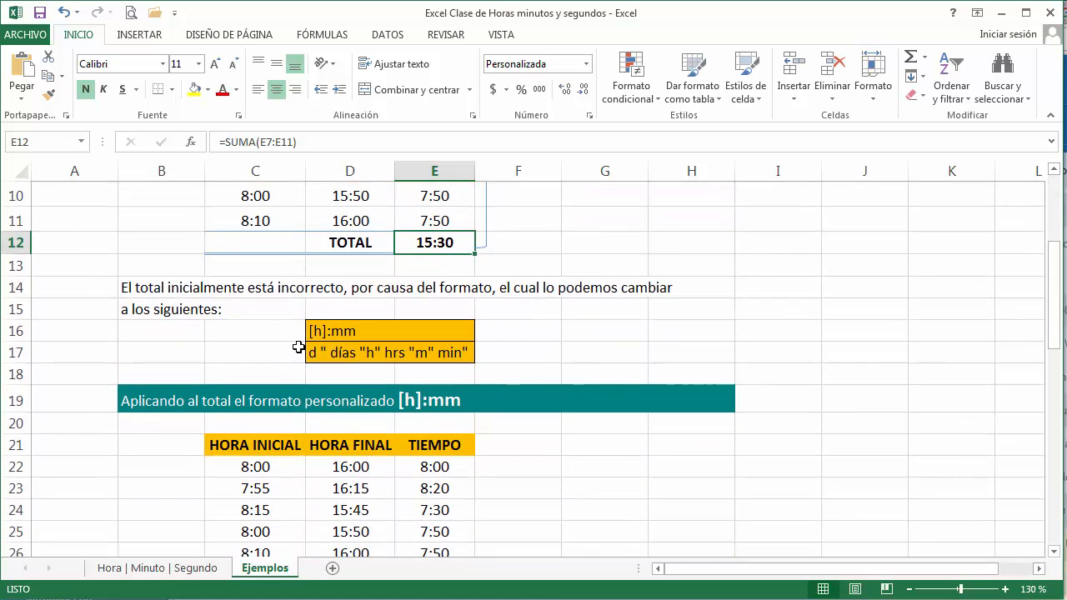
click(332, 333)
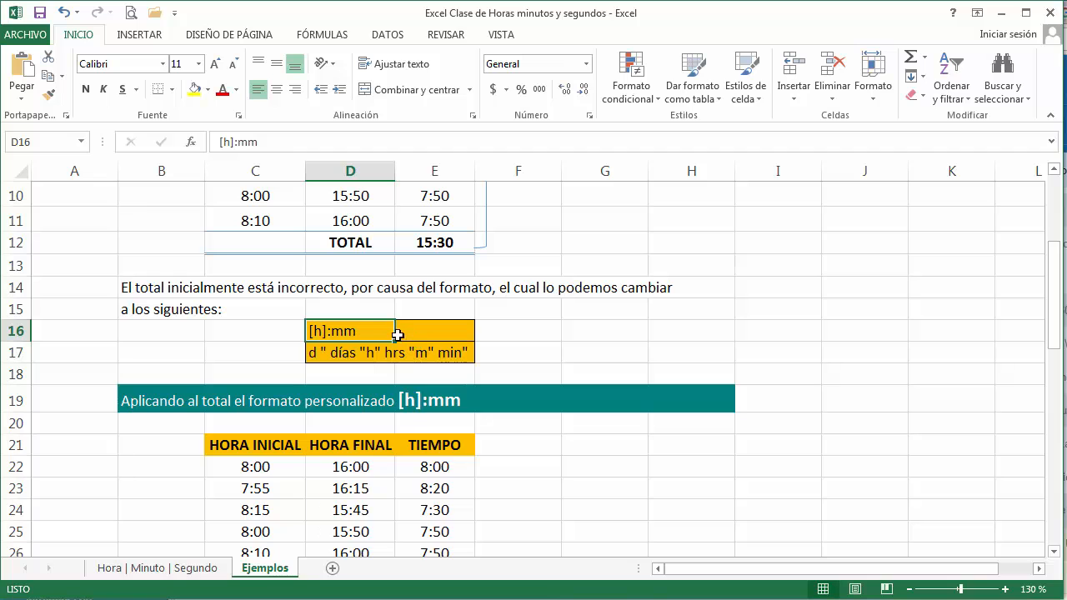
scroll(417, 321, down, 2)
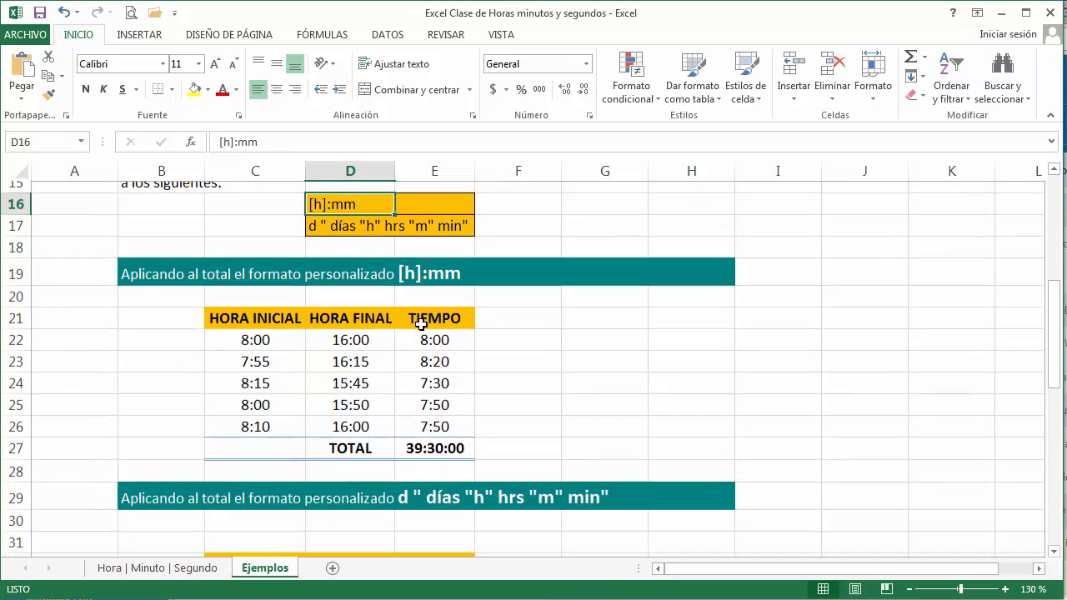
ctrl+scroll(590, 361, up, 5)
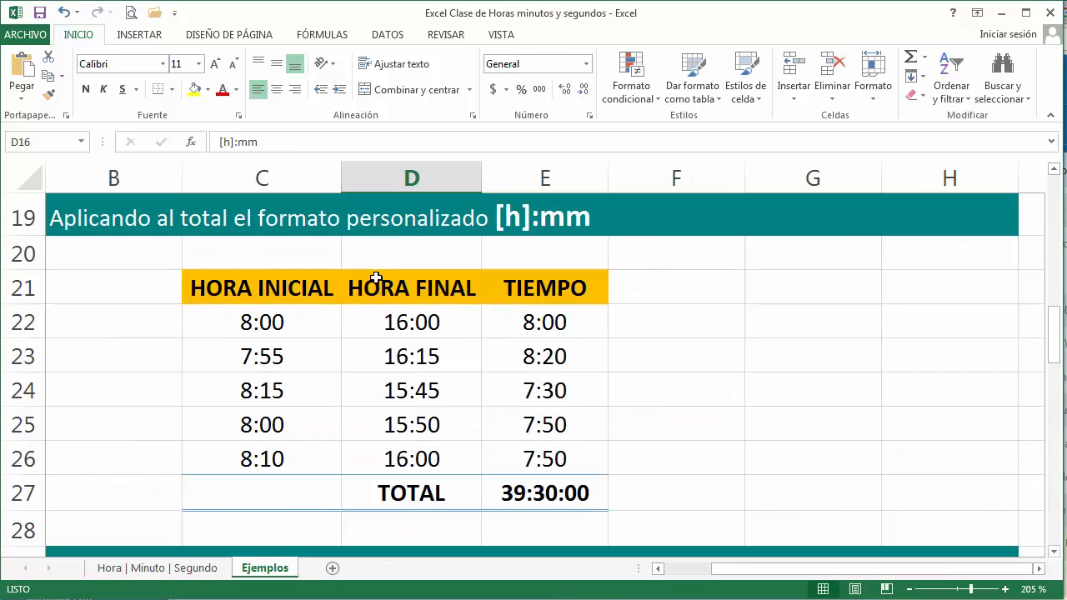
Step: Examine the custom number format code applied to the total in E27
click(554, 494)
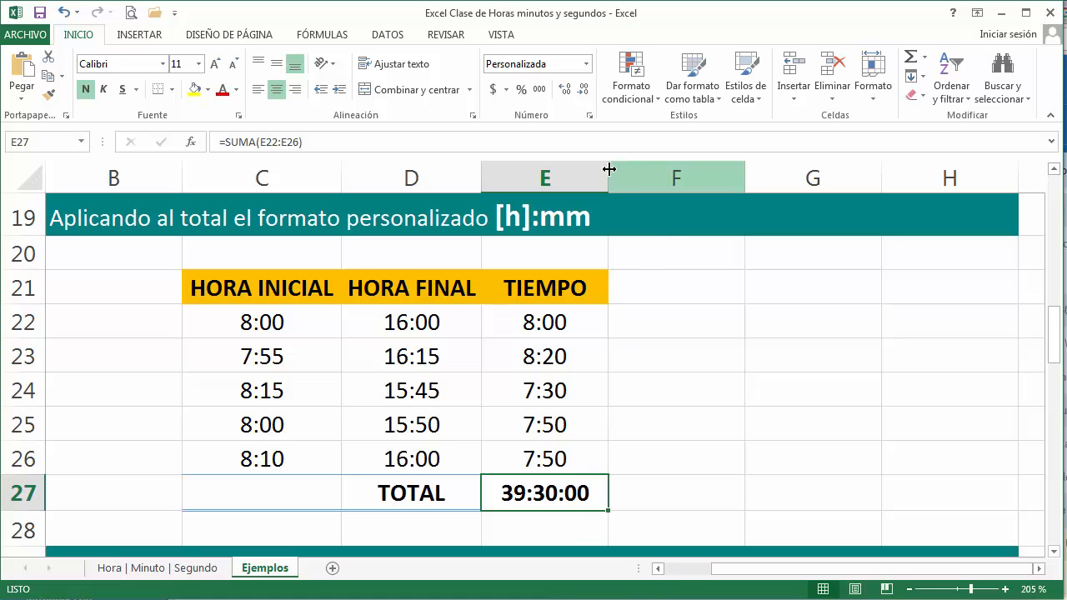
click(586, 64)
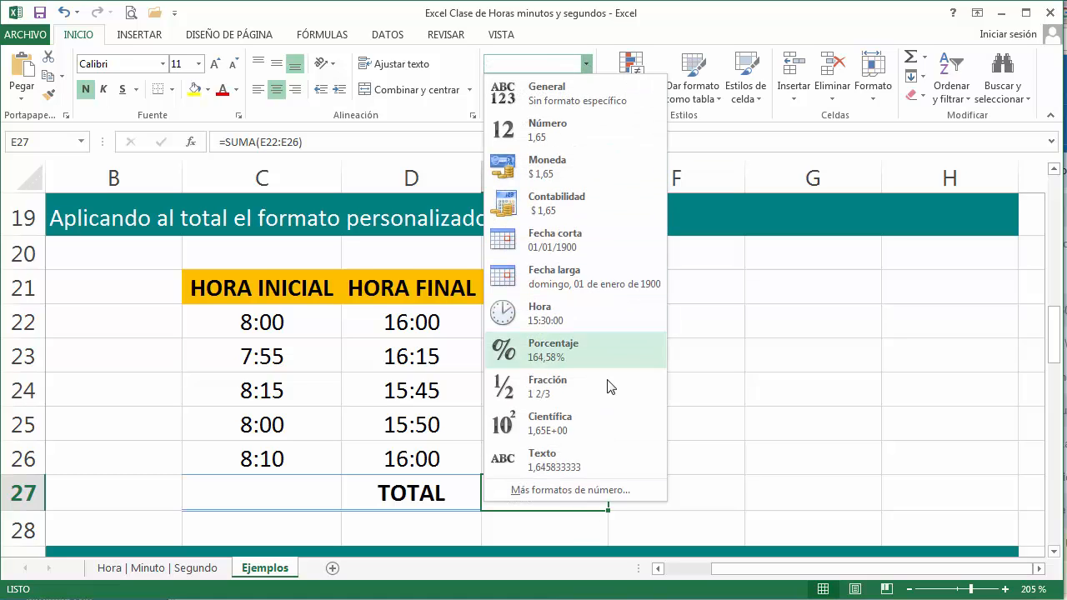
click(591, 491)
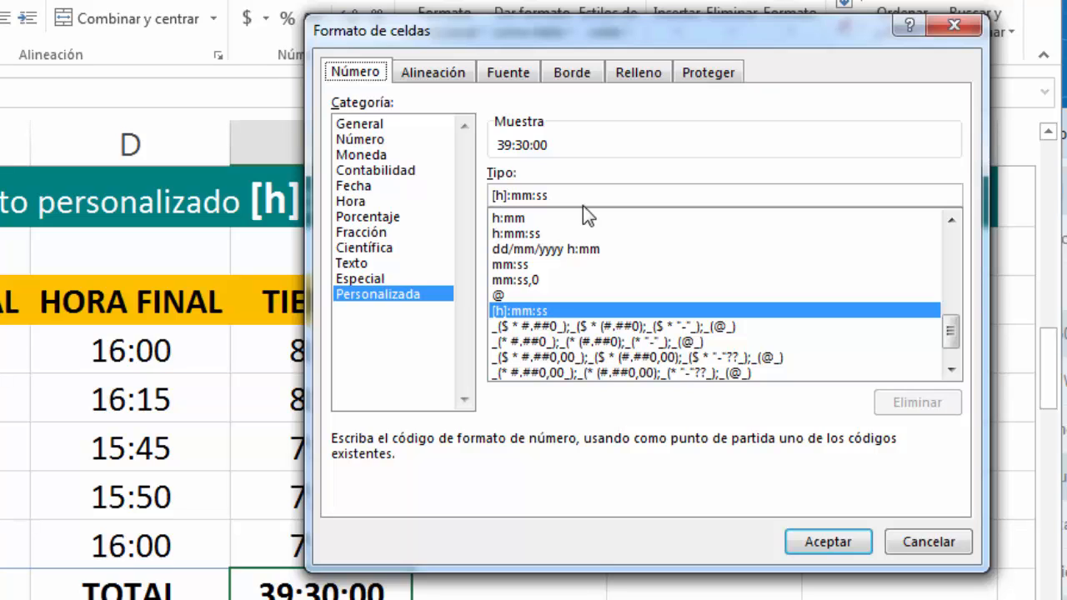
drag(601, 45, 663, 15)
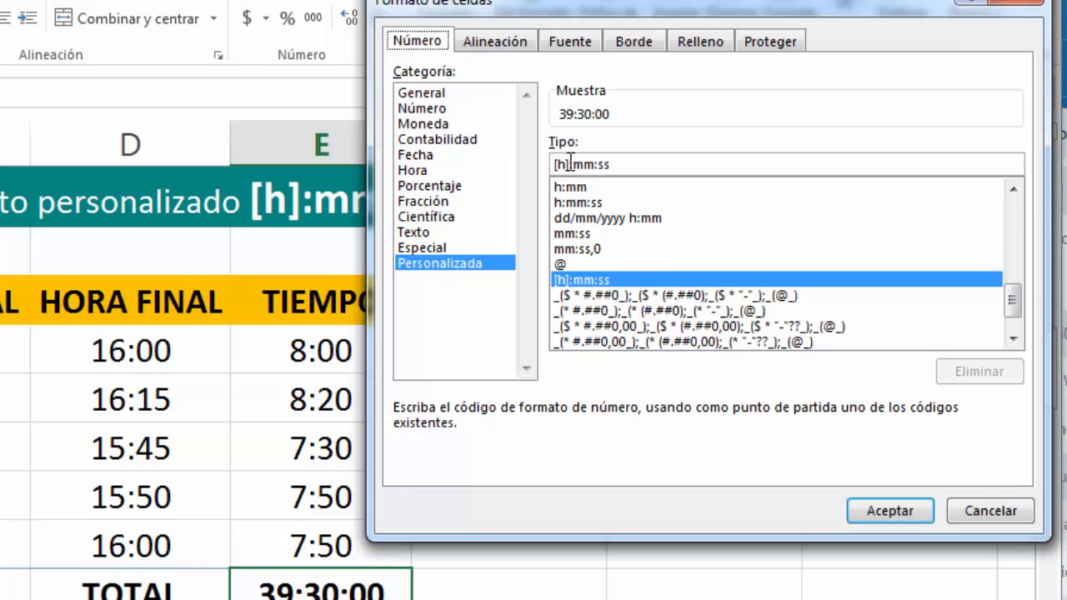
drag(595, 4, 450, 273)
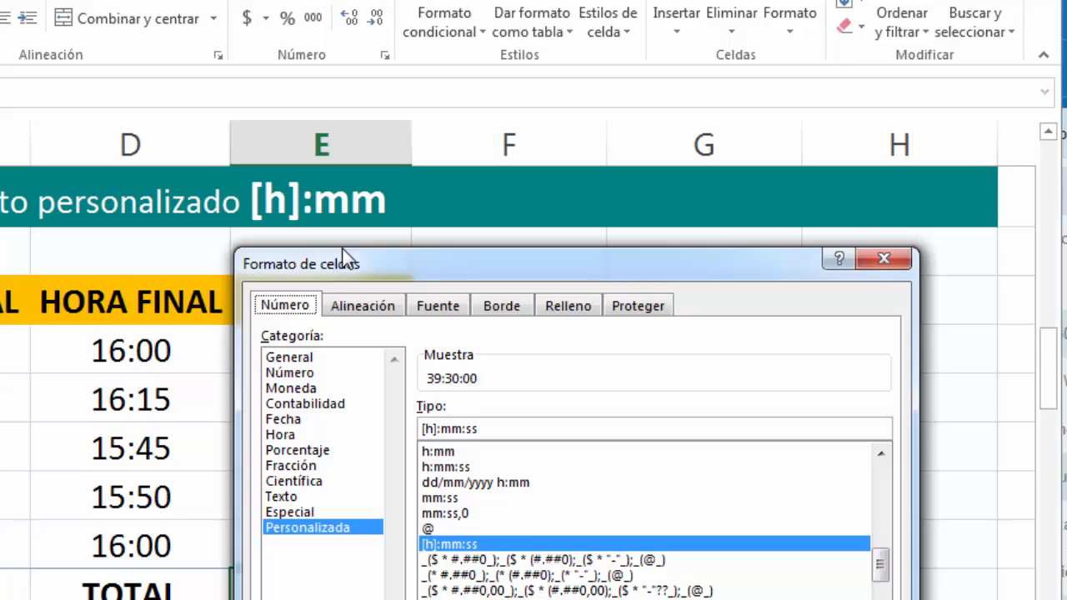
drag(342, 253, 379, 39)
click(865, 463)
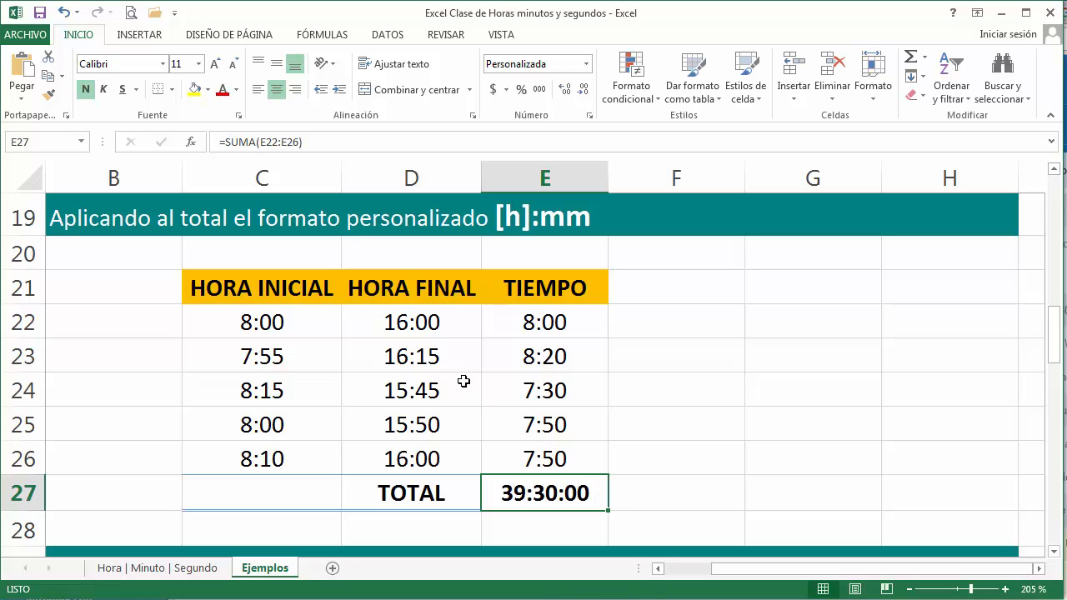
Step: Set the HORA FINAL value in D22 to 17:00 and check the total in E27
click(418, 331)
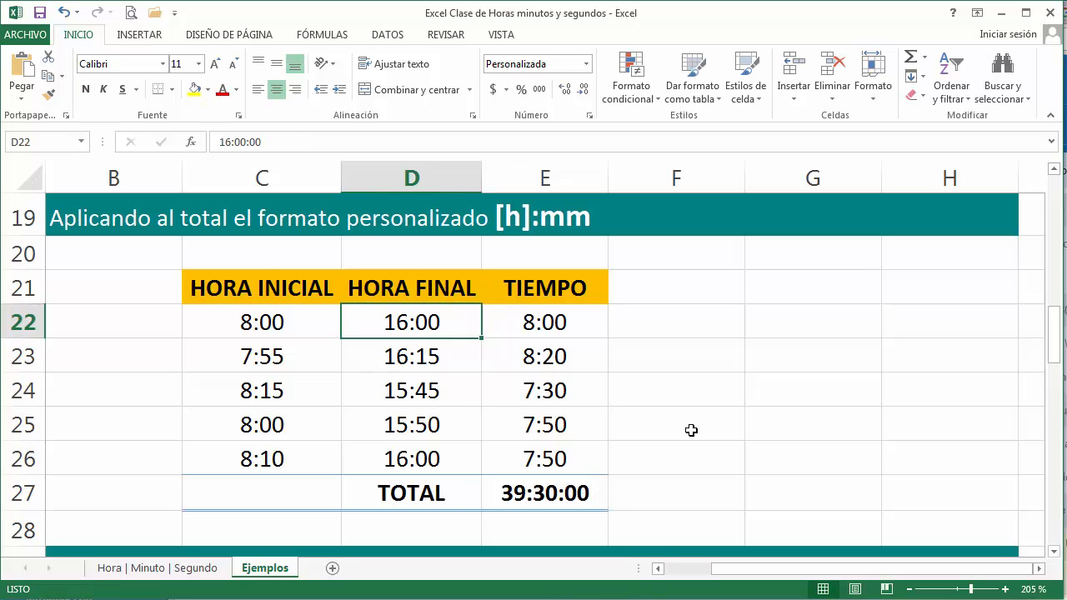
text(17)
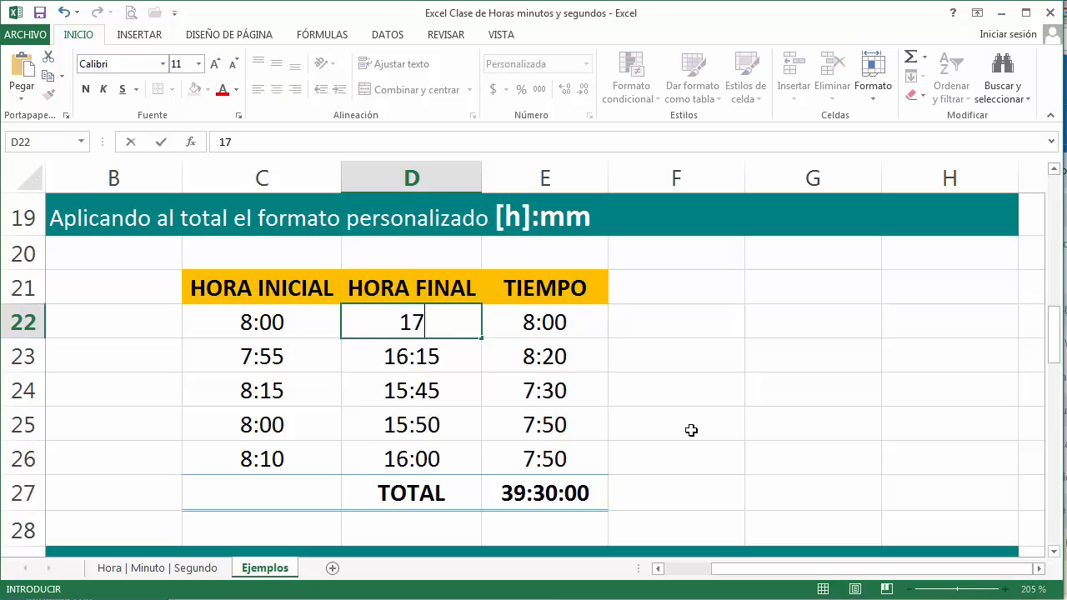
text(:00)
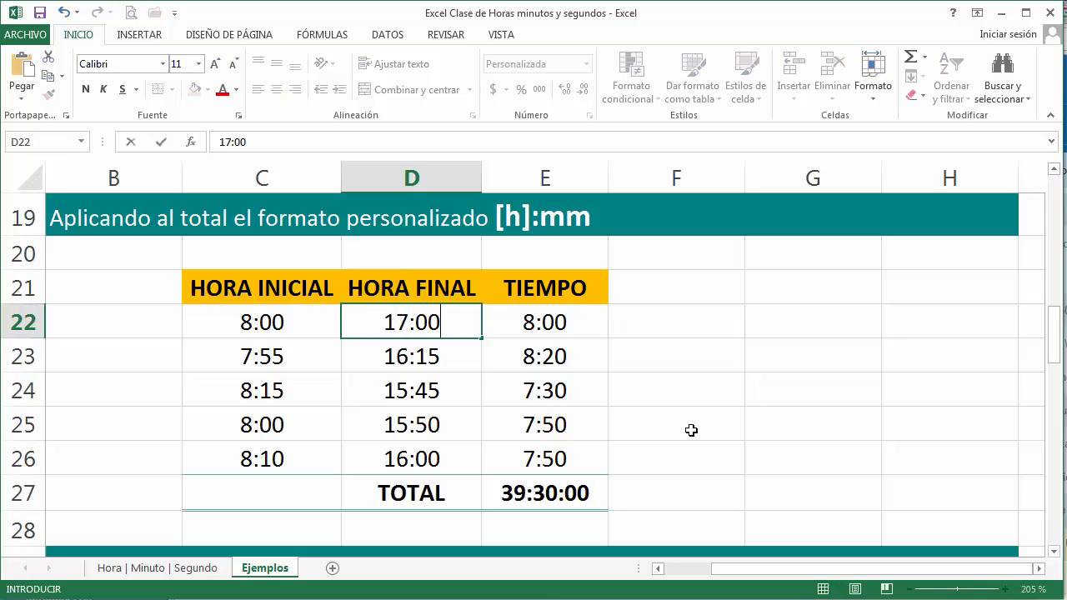
key(Return)
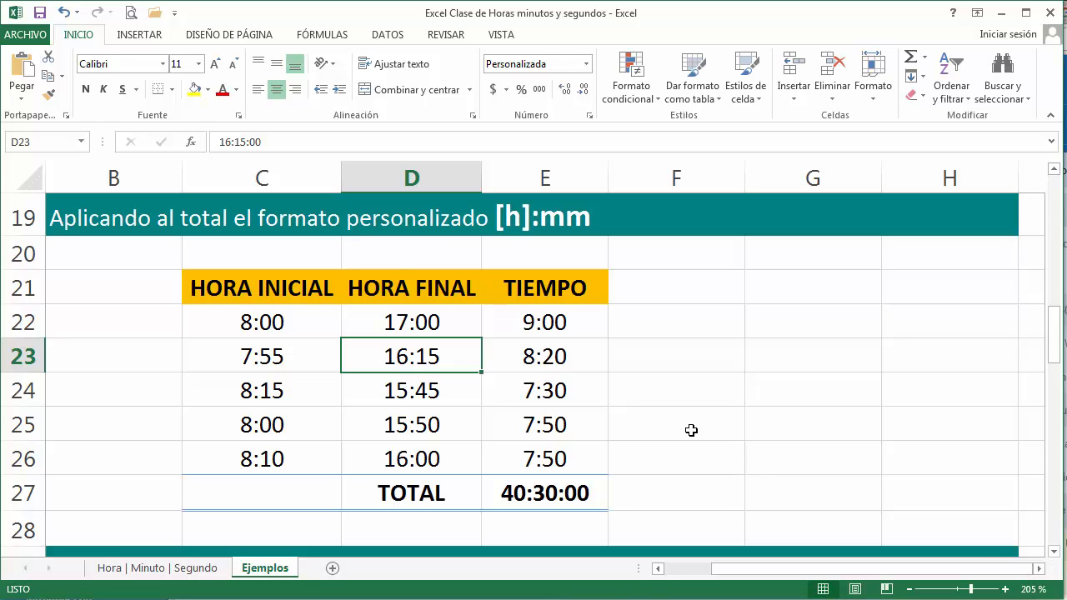
click(544, 495)
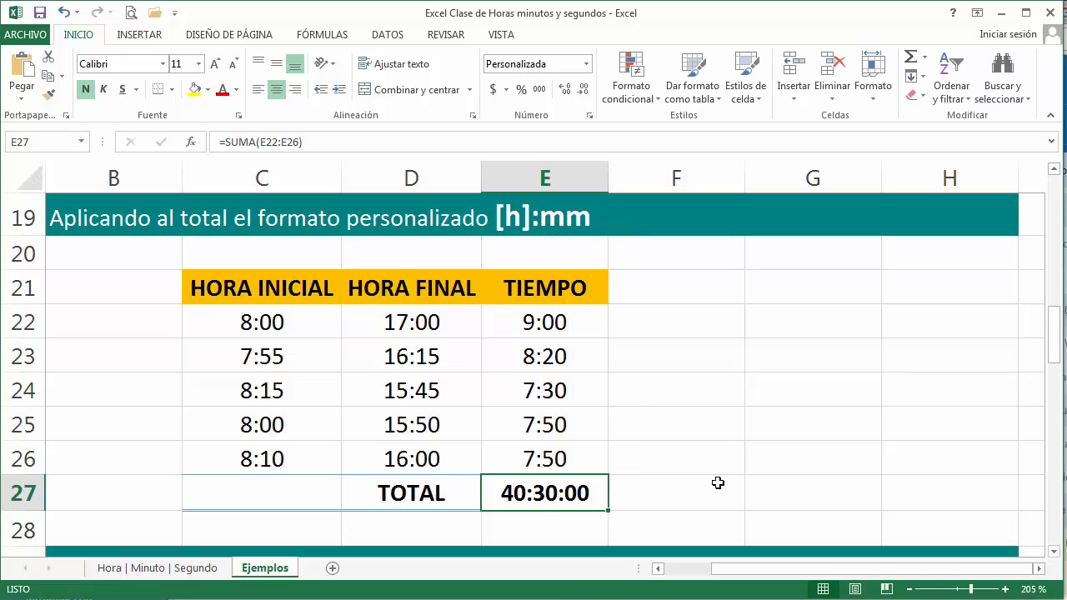
Step: Inspect the SUMA formula in the merged total cell D38 of the days, hours and minutes table
click(1055, 550)
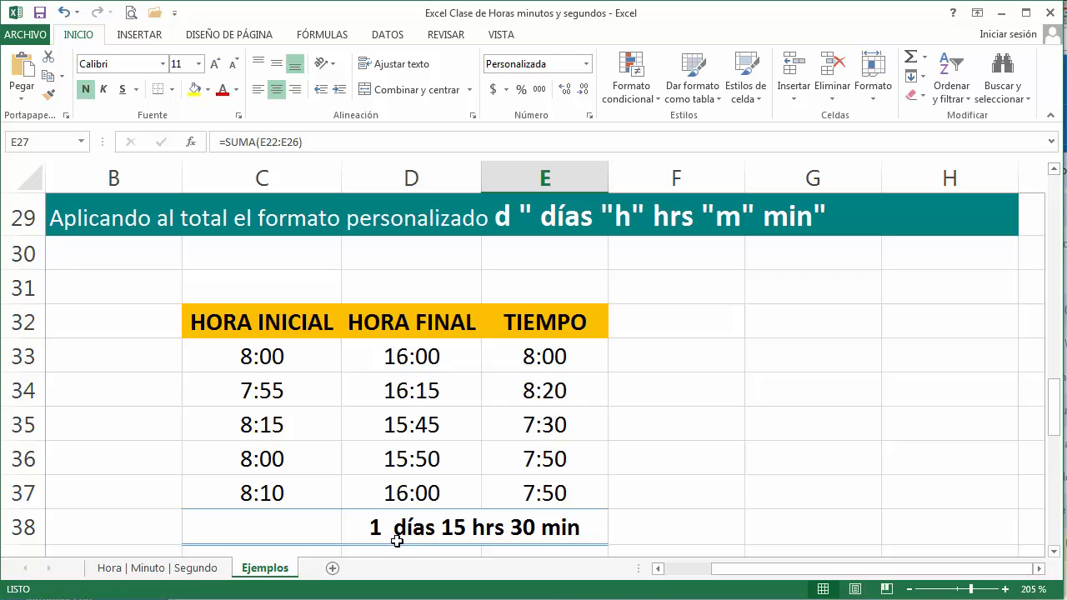
click(532, 530)
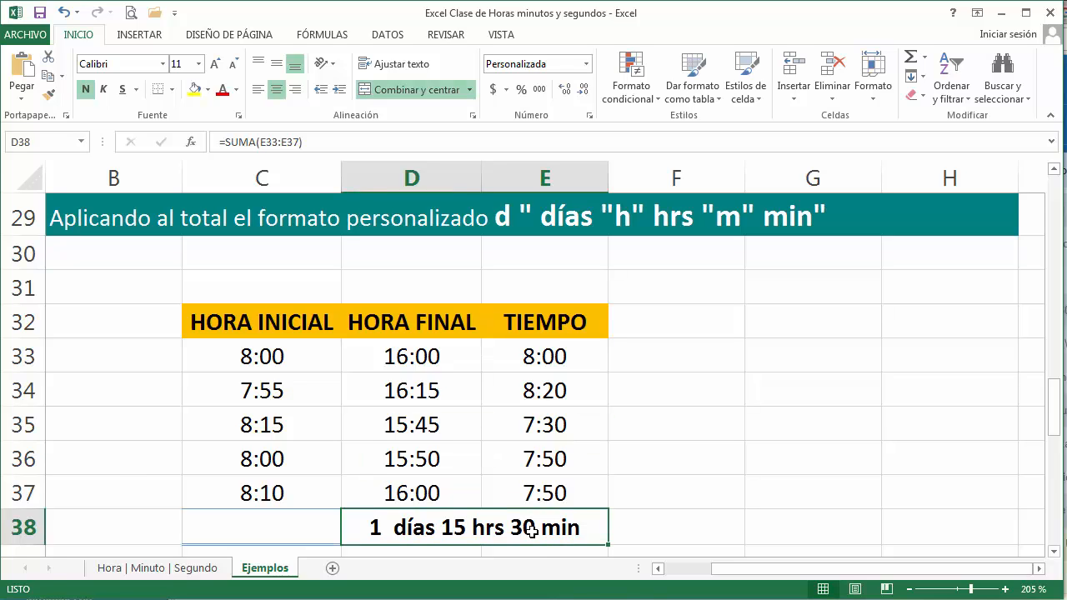
double_click(532, 530)
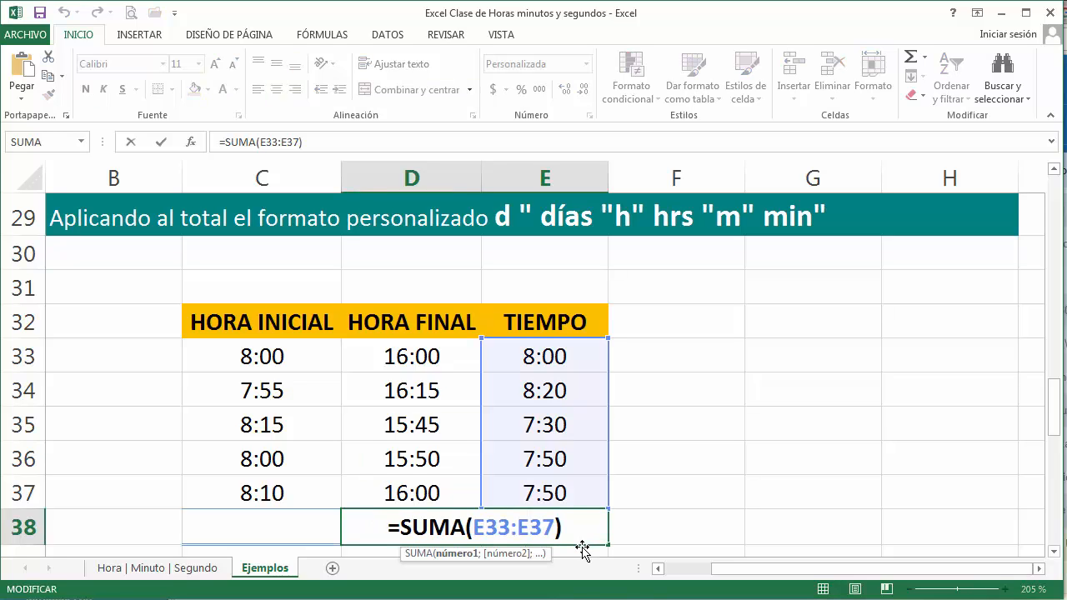
key(Return)
key(Up)
key(Up)
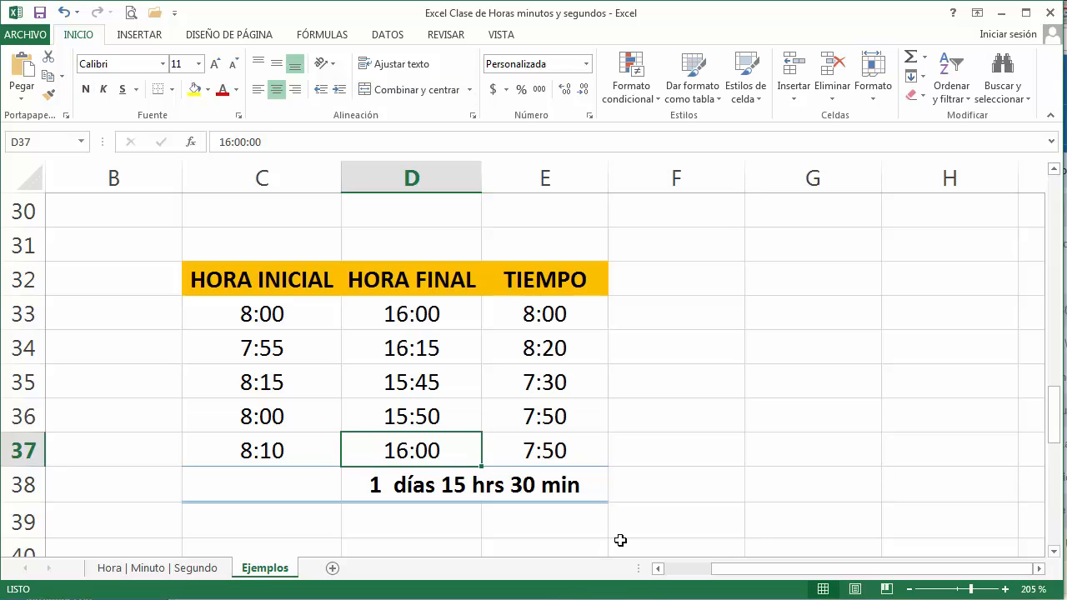
click(1053, 168)
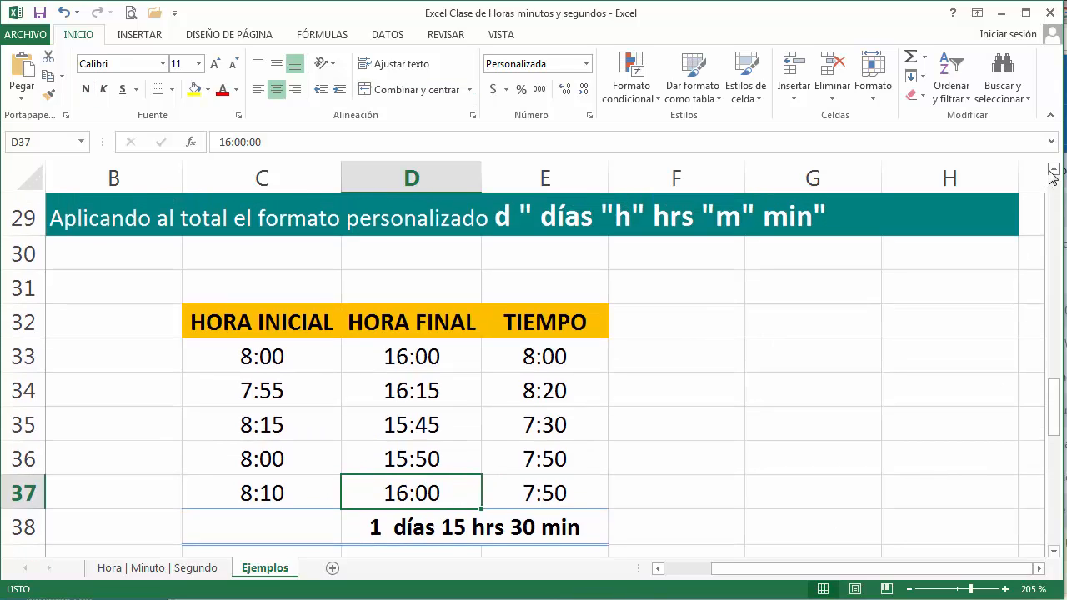
Step: Examine the custom number format code applied to the days, hours and minutes total in D38
click(563, 527)
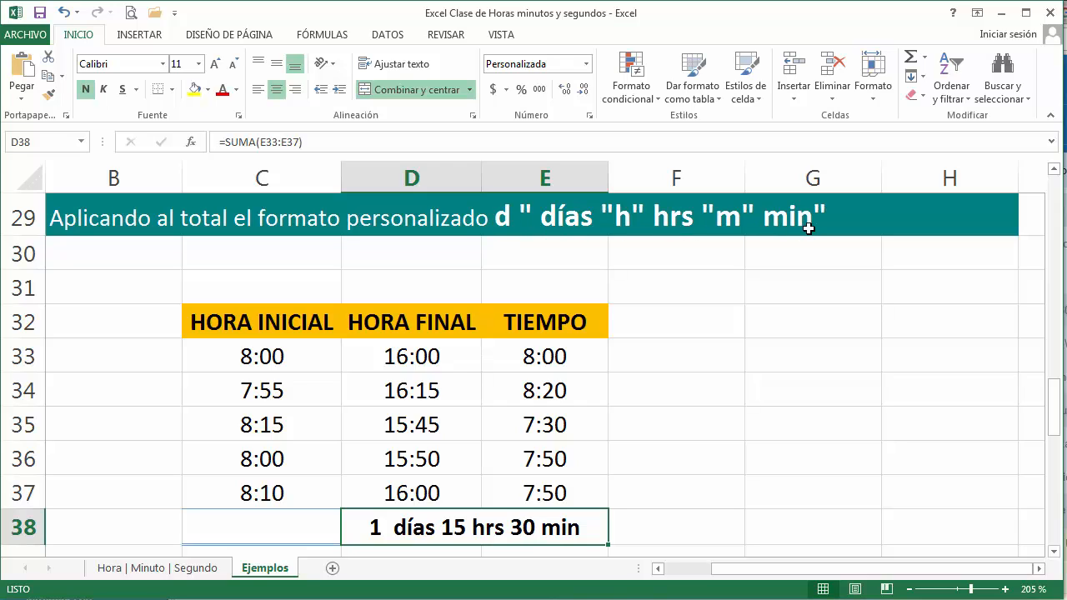
click(586, 65)
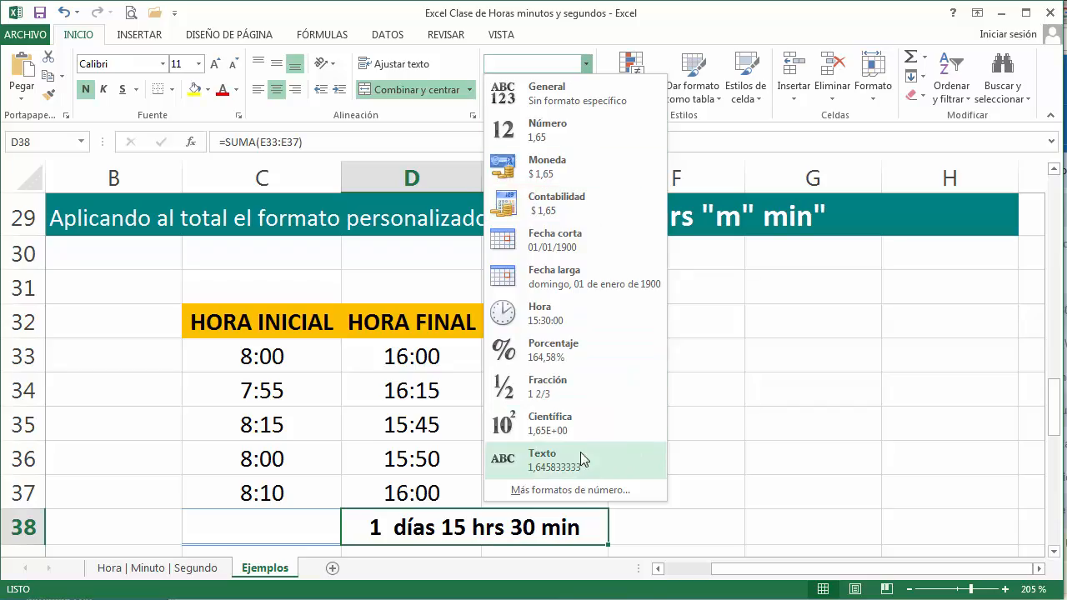
click(572, 490)
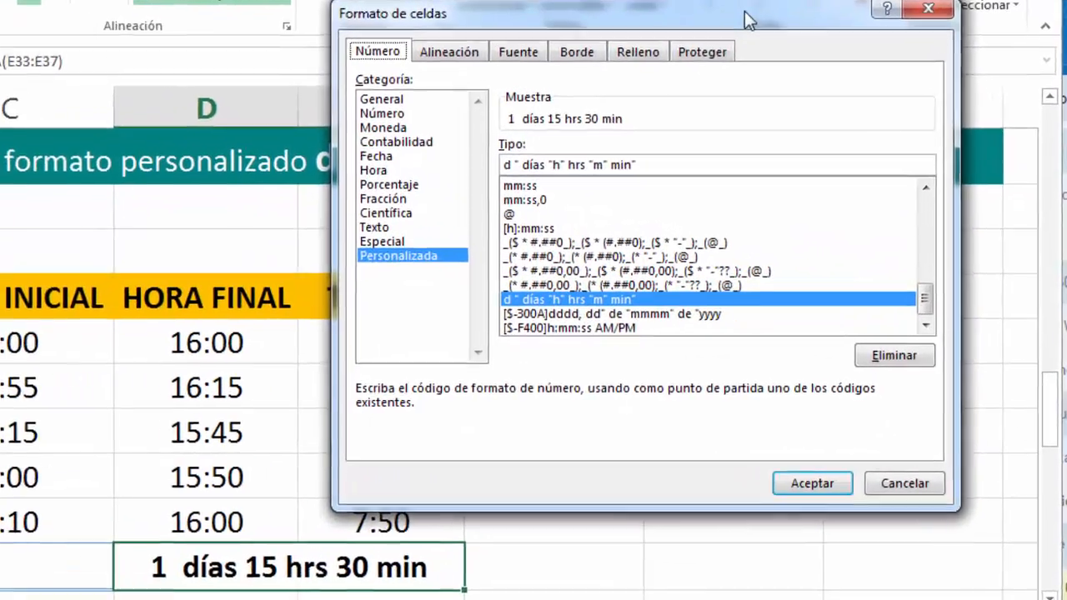
drag(744, 11, 636, 73)
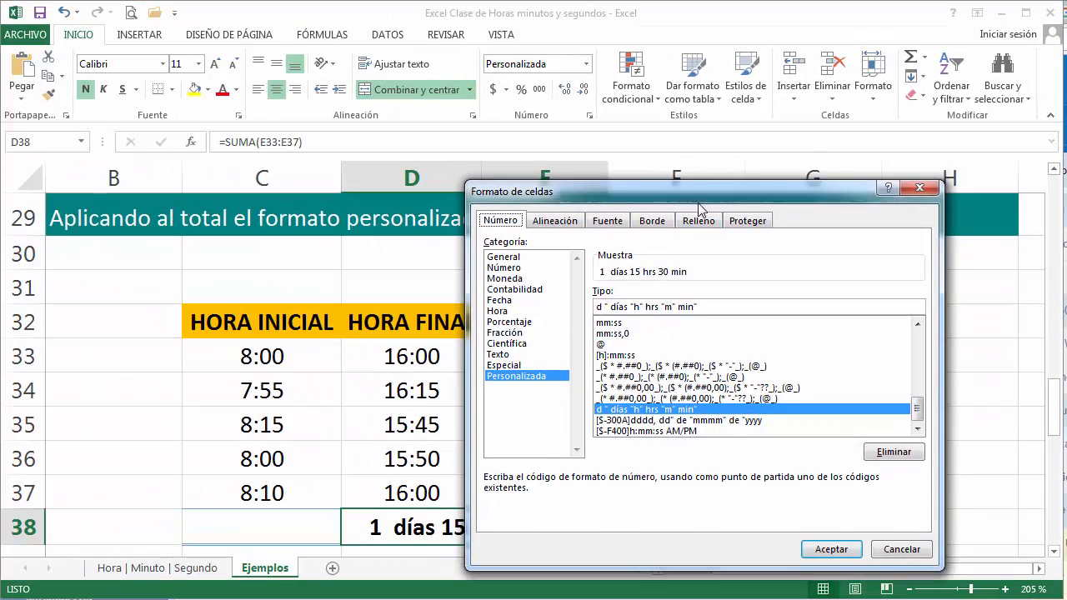
drag(698, 184, 667, 186)
click(785, 544)
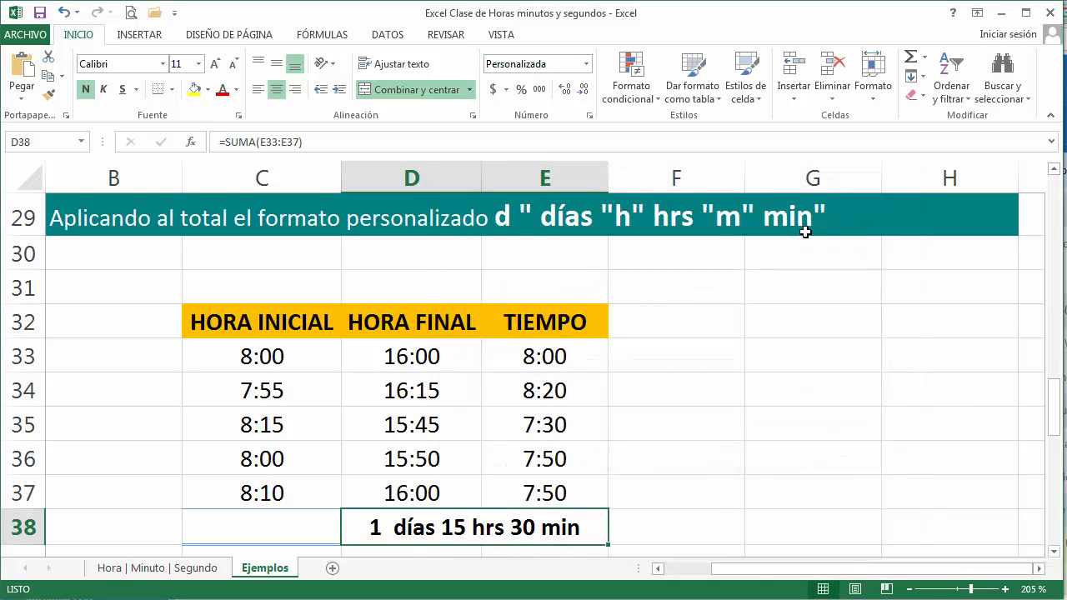
Step: Set the HORA FINAL value in D33 to 17:34
click(446, 365)
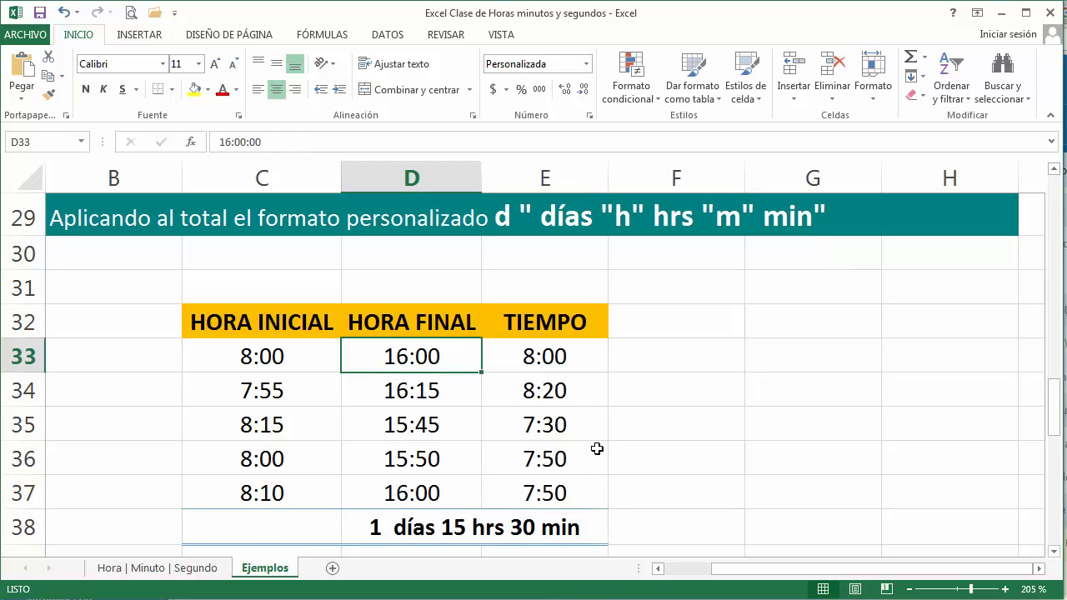
text(17:)
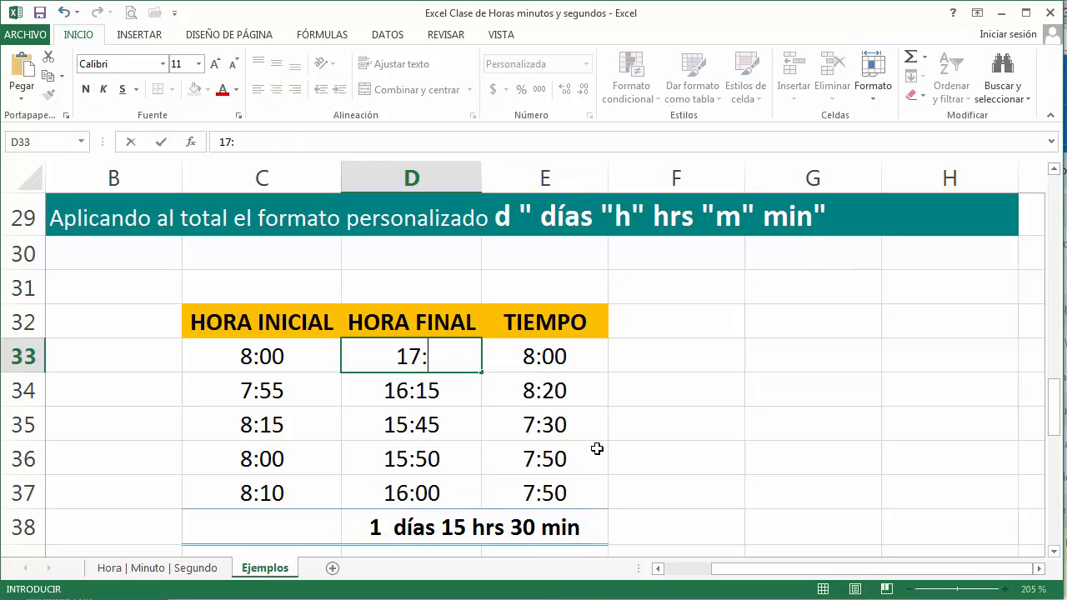
text(34)
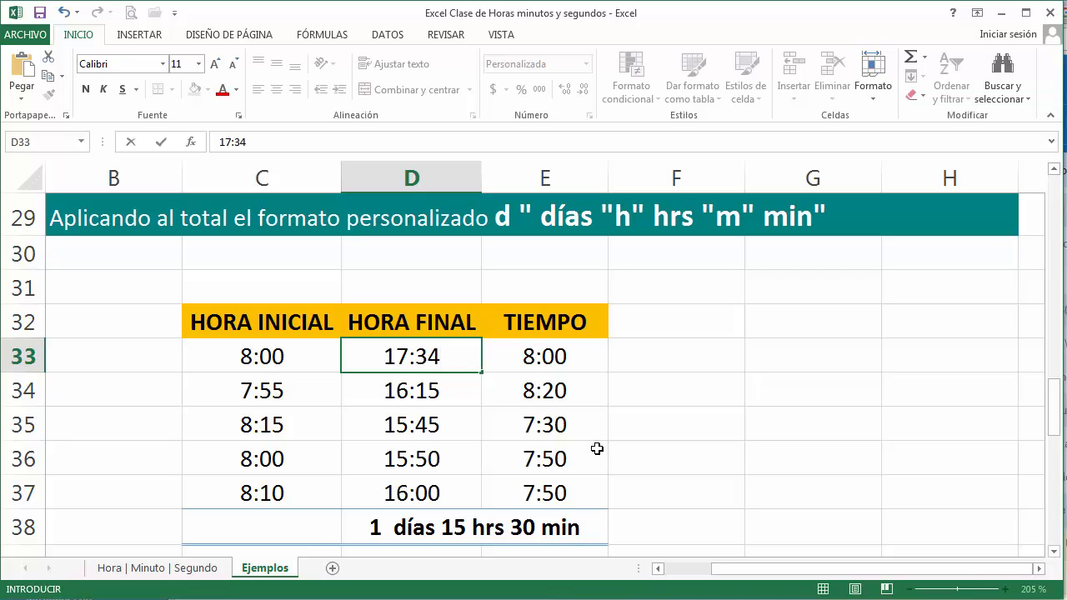
key(Return)
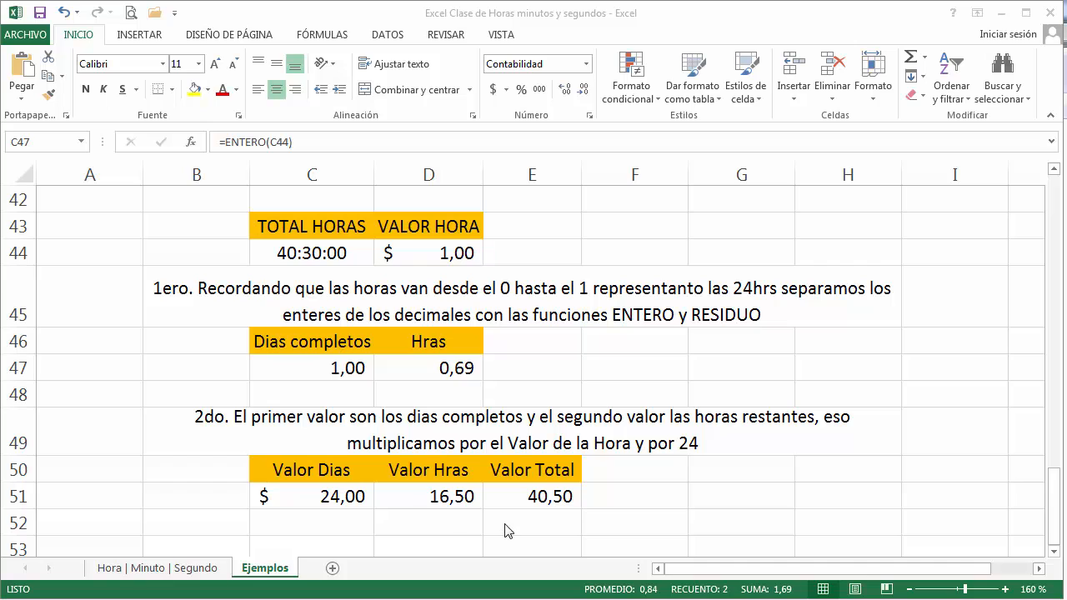
Step: Apply the custom format [h]:mm:ss to the Dias completos and Hras values in C47:D47
click(538, 498)
click(540, 498)
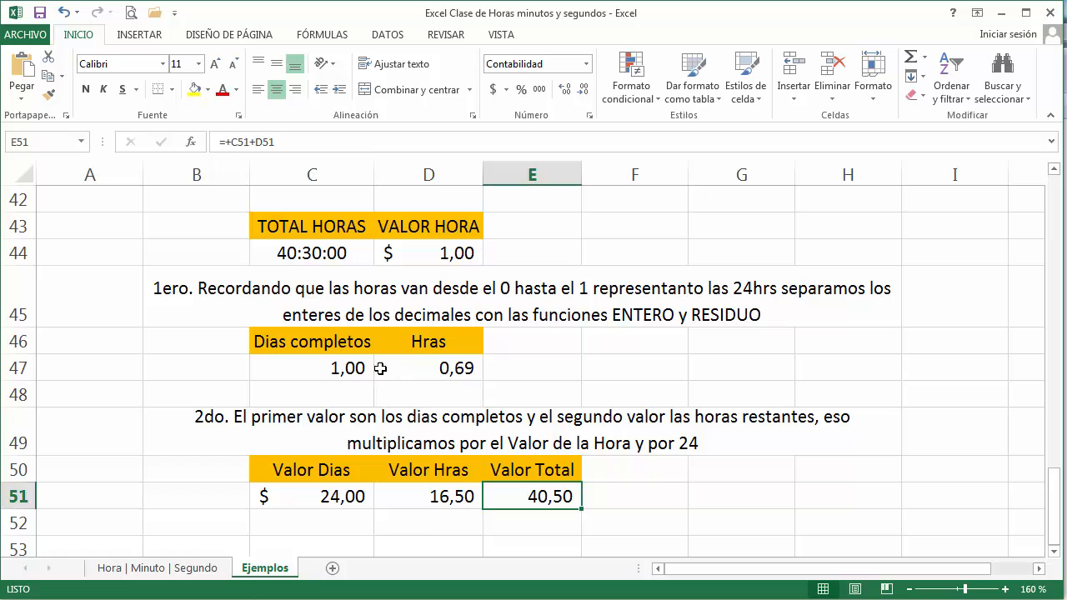
drag(355, 368, 410, 367)
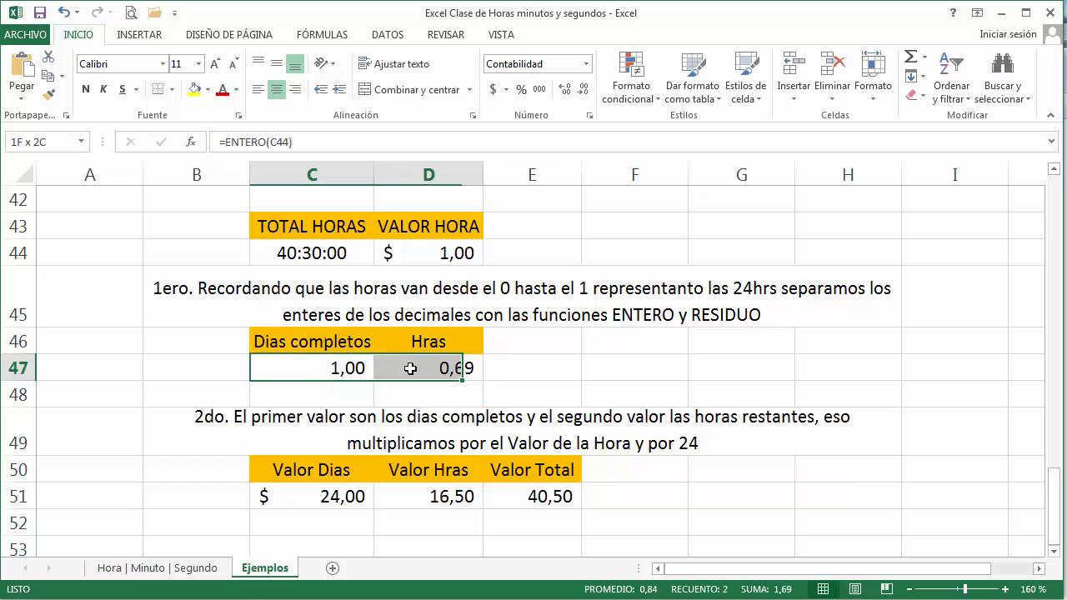
click(586, 63)
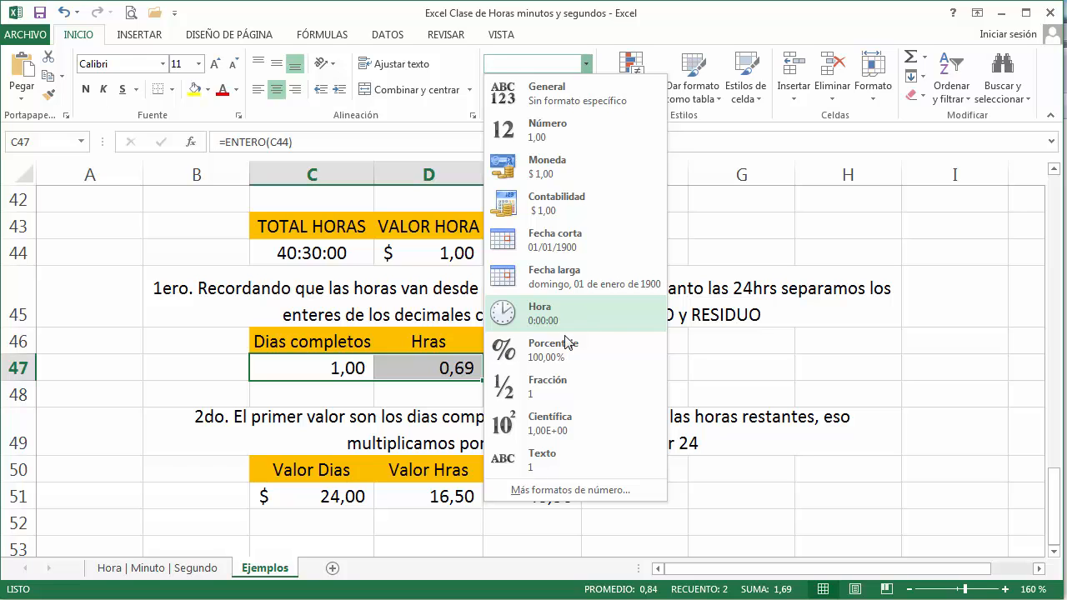
click(577, 491)
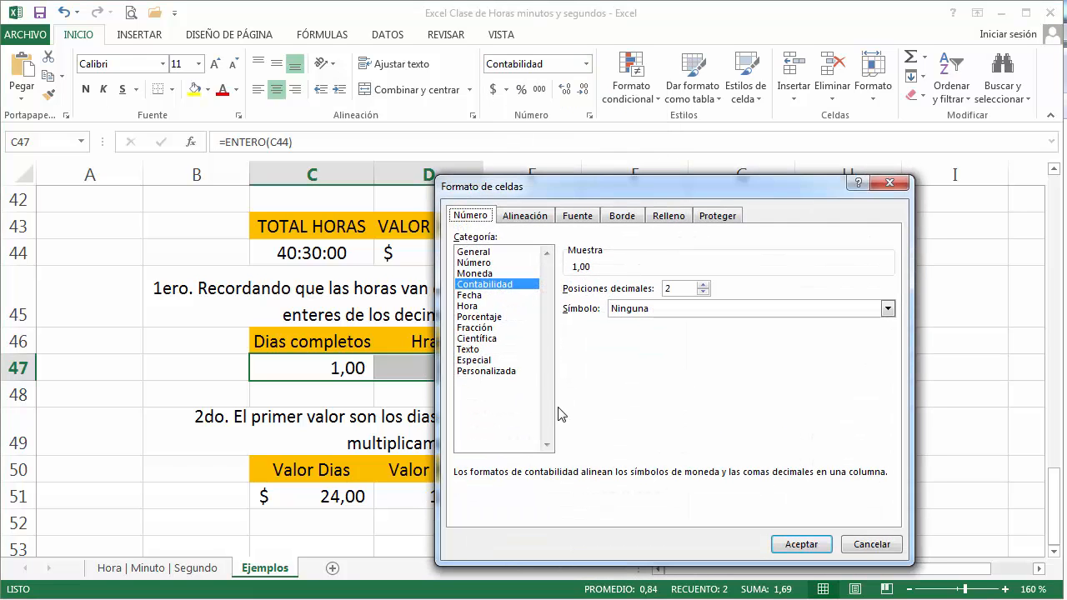
click(511, 373)
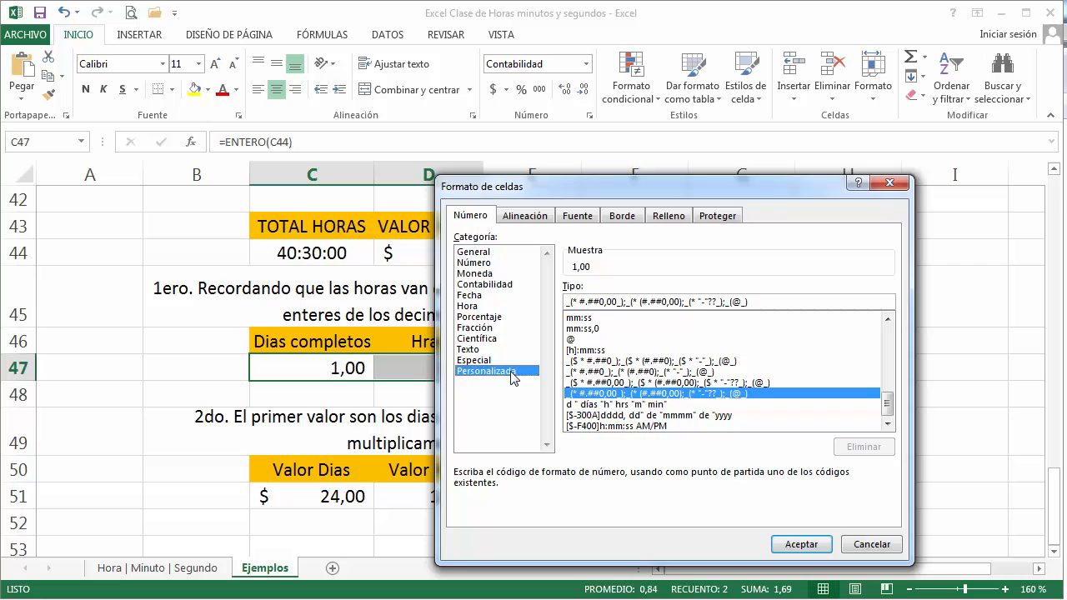
click(597, 351)
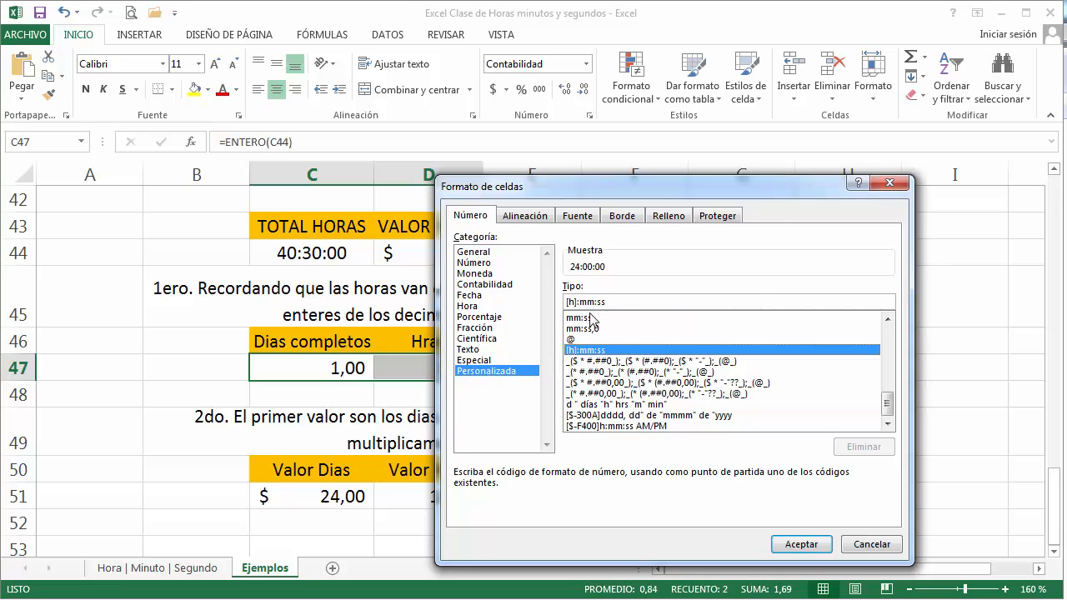
click(786, 545)
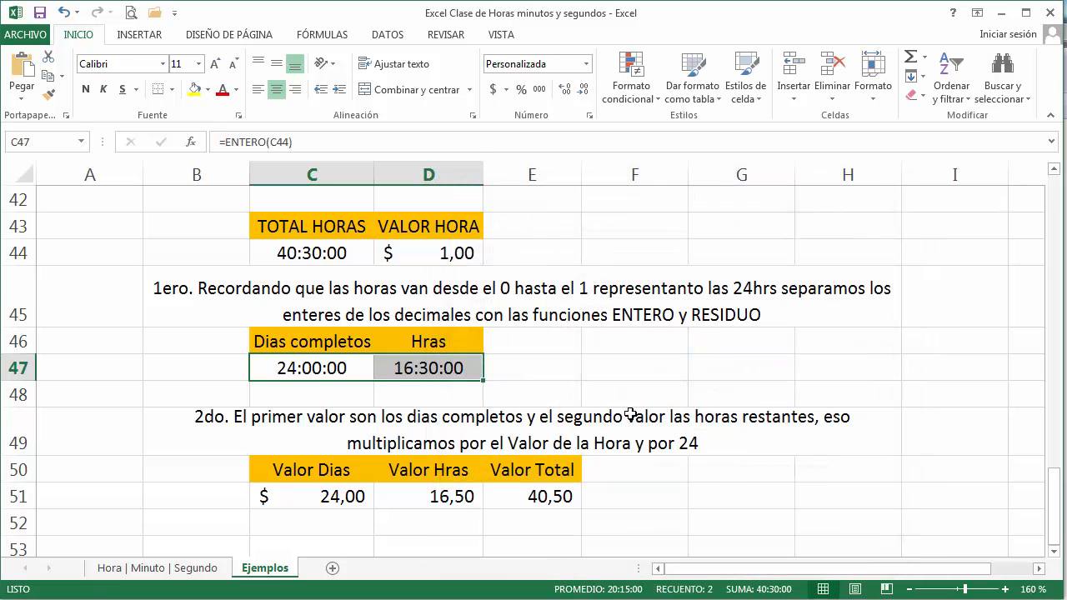
click(542, 368)
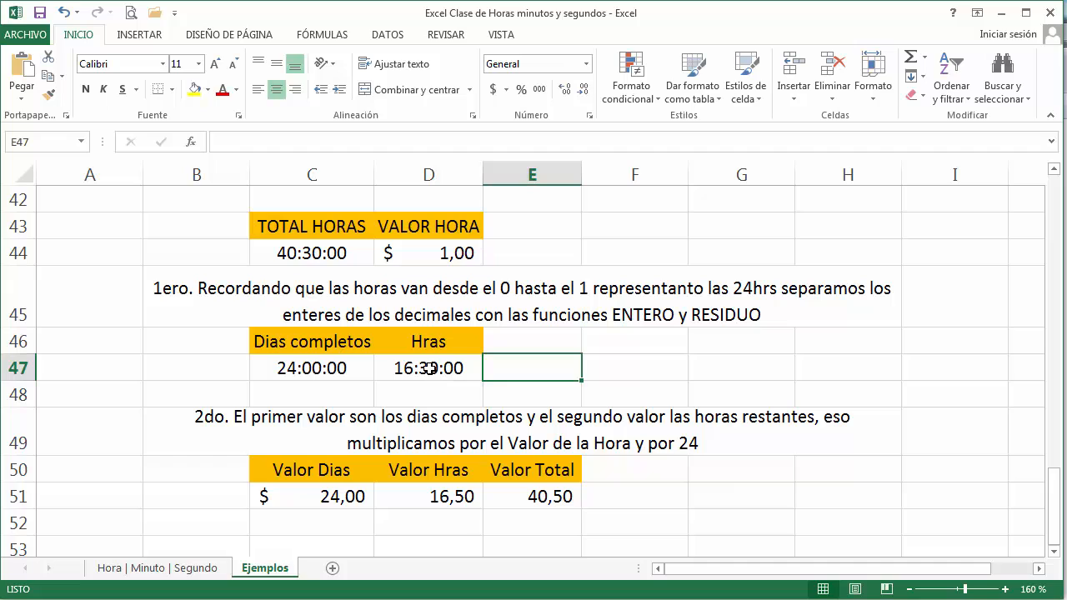
Step: Try the comma-style number format on C47:D47 and undo it
drag(434, 367, 356, 366)
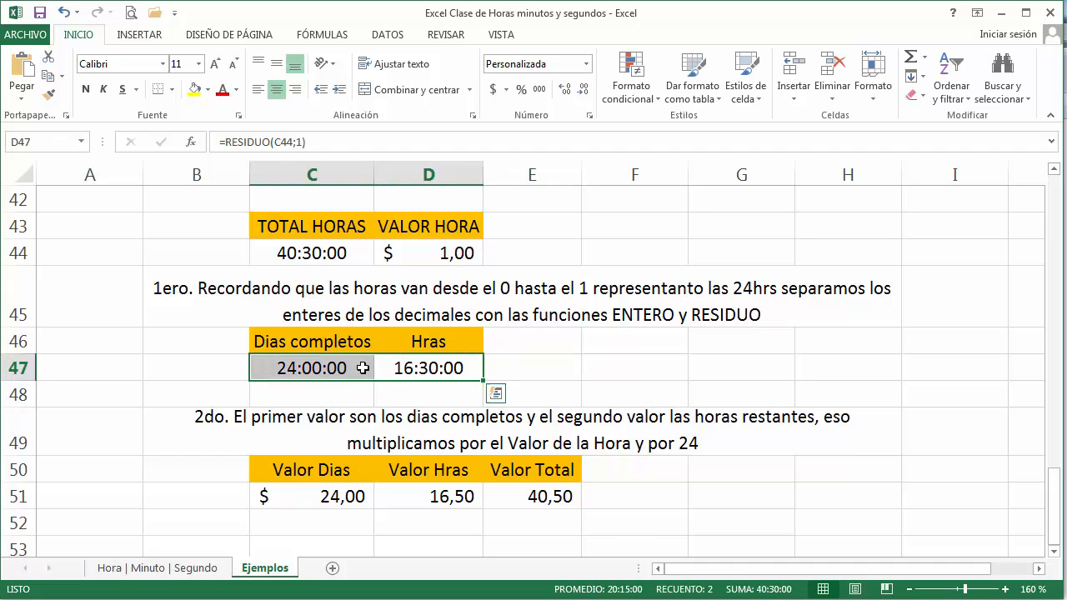
click(540, 91)
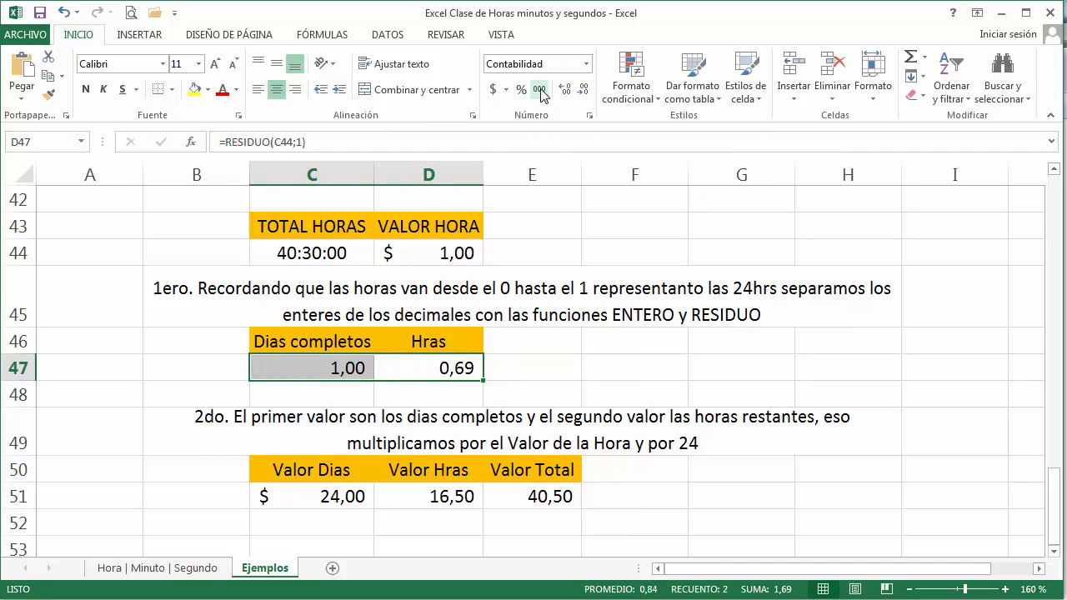
click(63, 12)
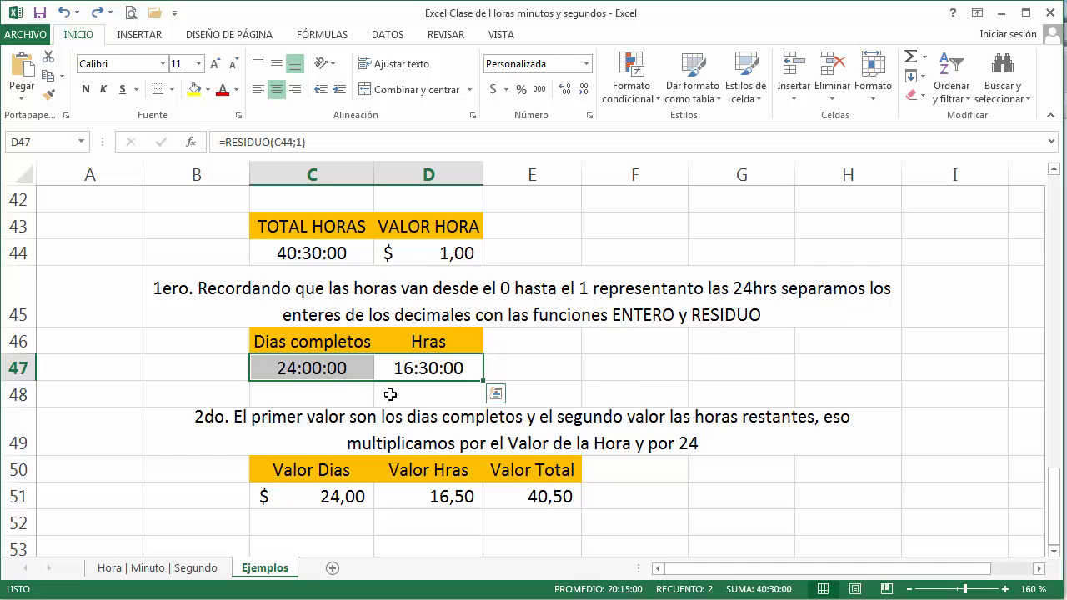
Step: Try a VALOR HORA of 5 in D44 and replace it with 10
click(421, 257)
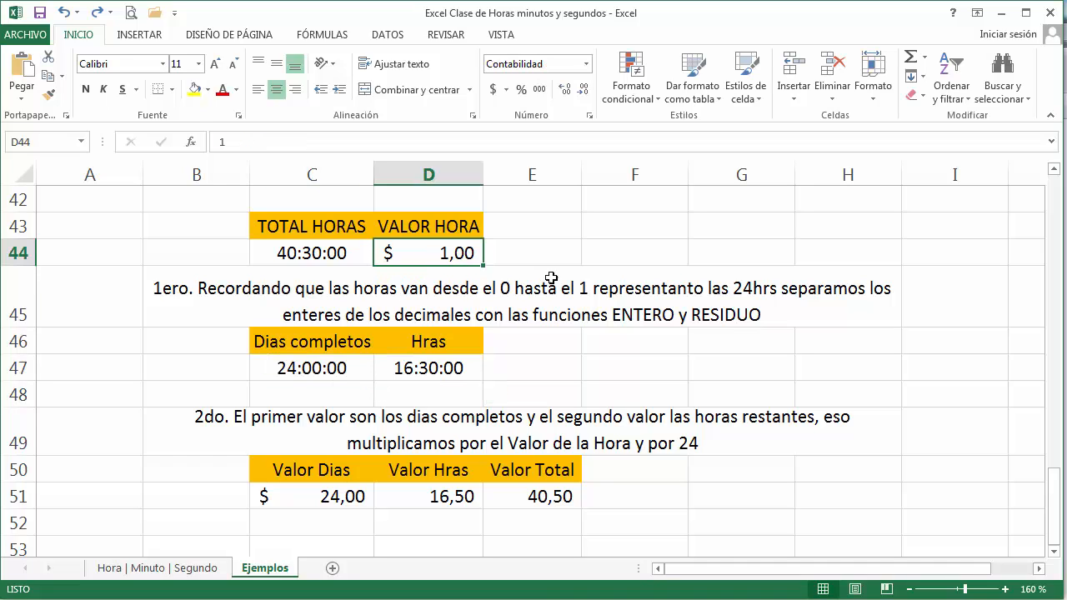
text(5)
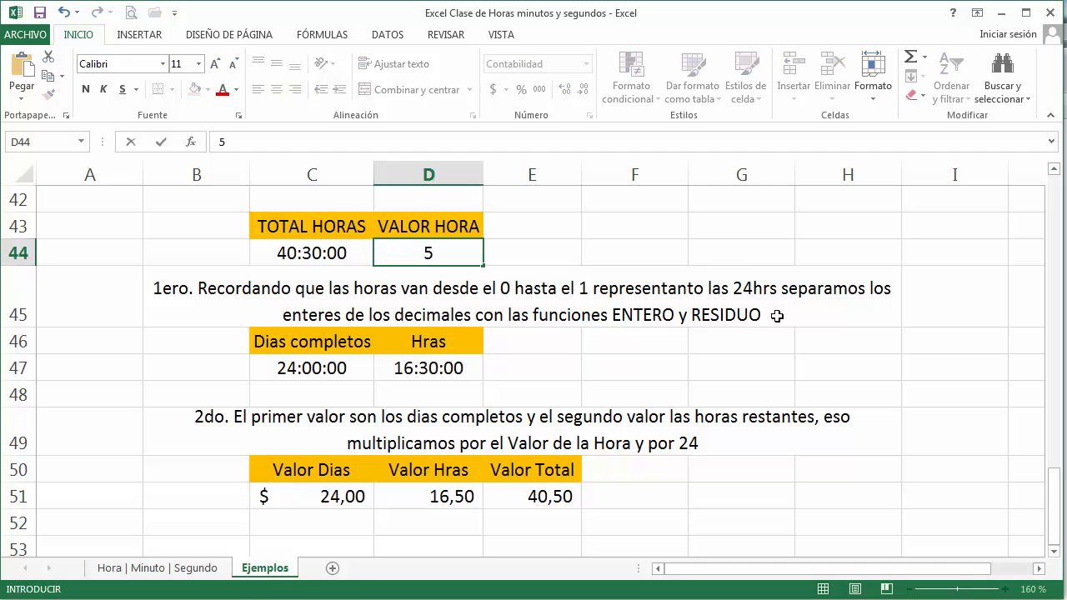
key(Tab)
key(Left)
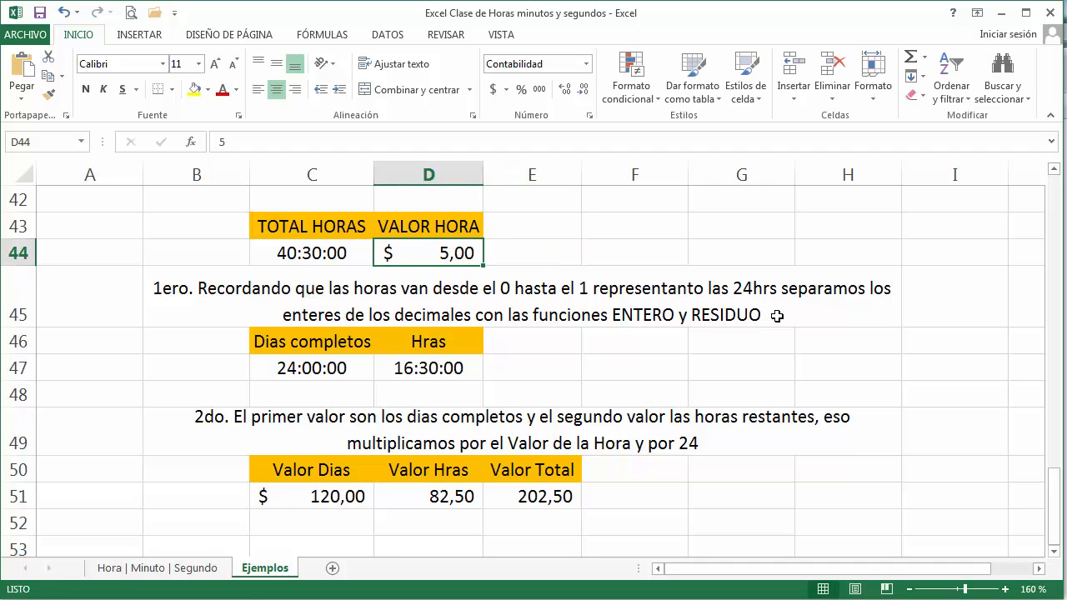
text(10)
key(Return)
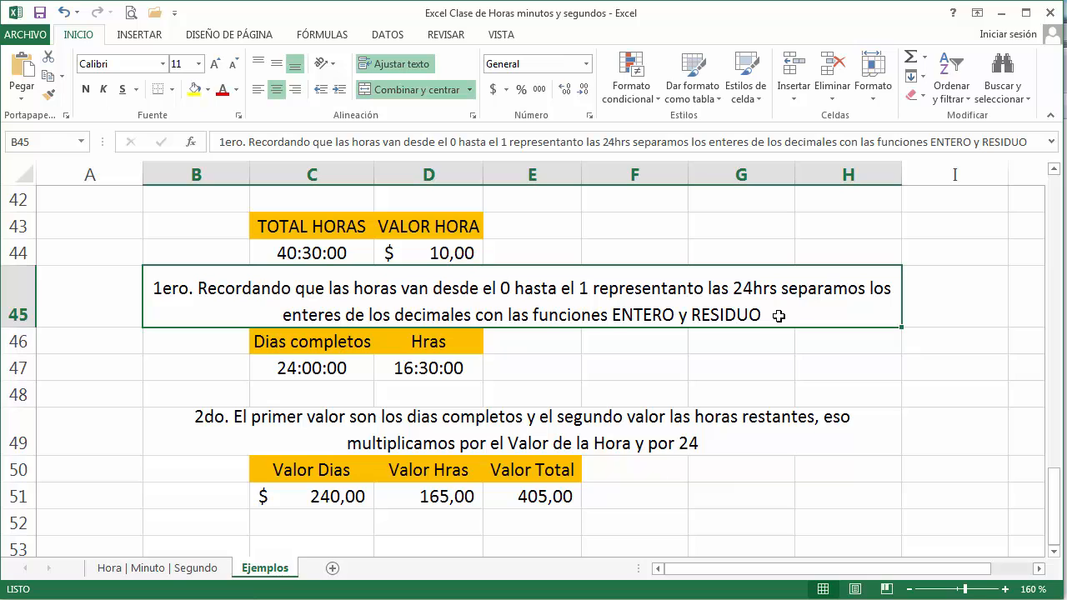
Step: Inspect the ENTERO formula and its referenced cell in the Dias completos cell C47
click(291, 367)
double_click(291, 368)
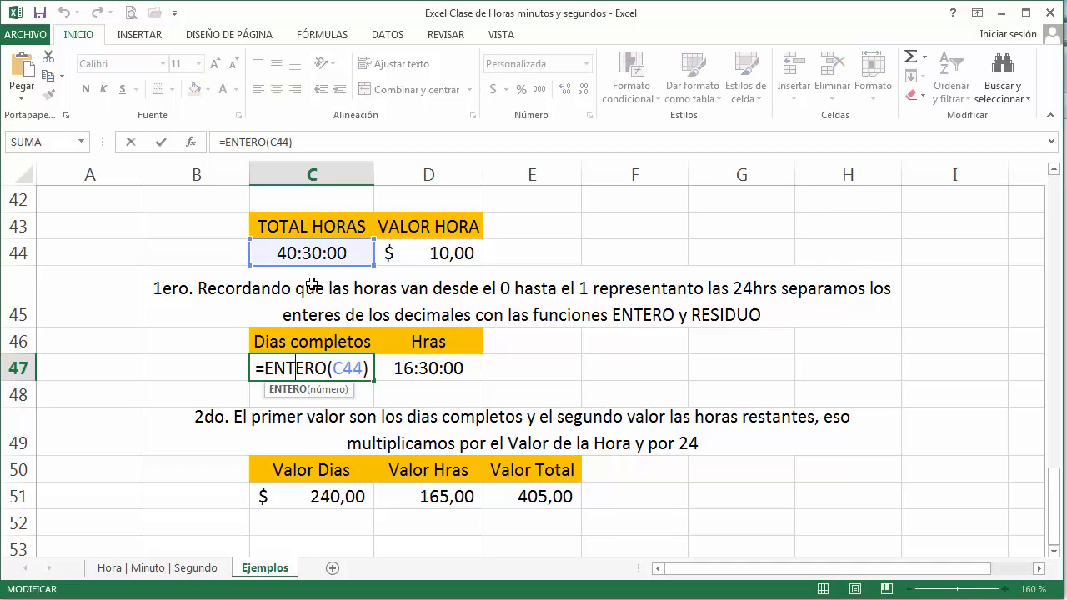
key(ctrl+Return)
Step: Show TOTAL HORAS in C44 and the split values in C47:D47 as decimals with the comma-style number format
click(344, 253)
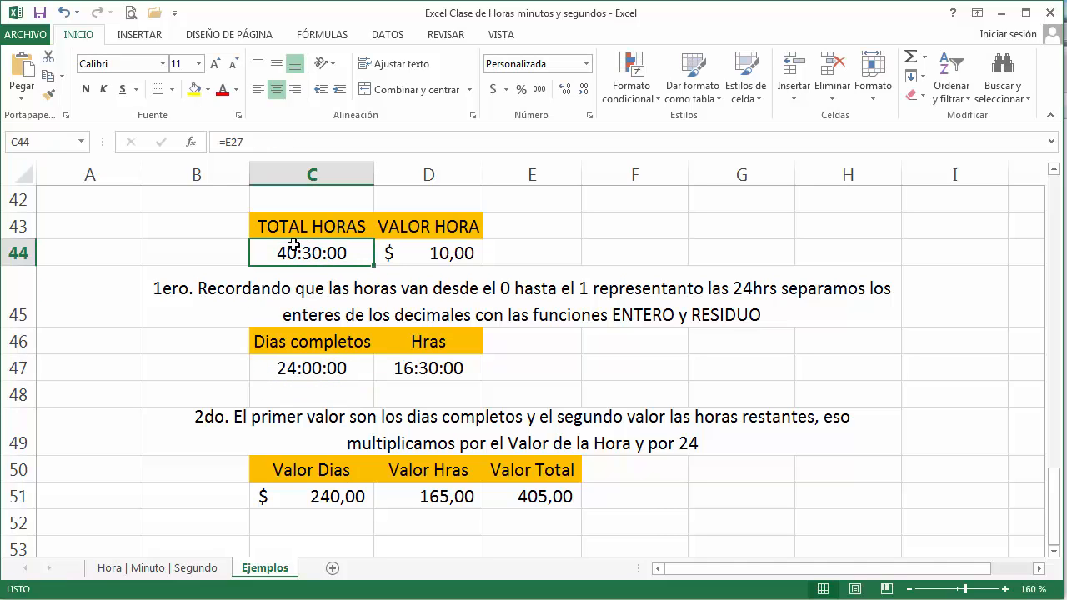
click(539, 91)
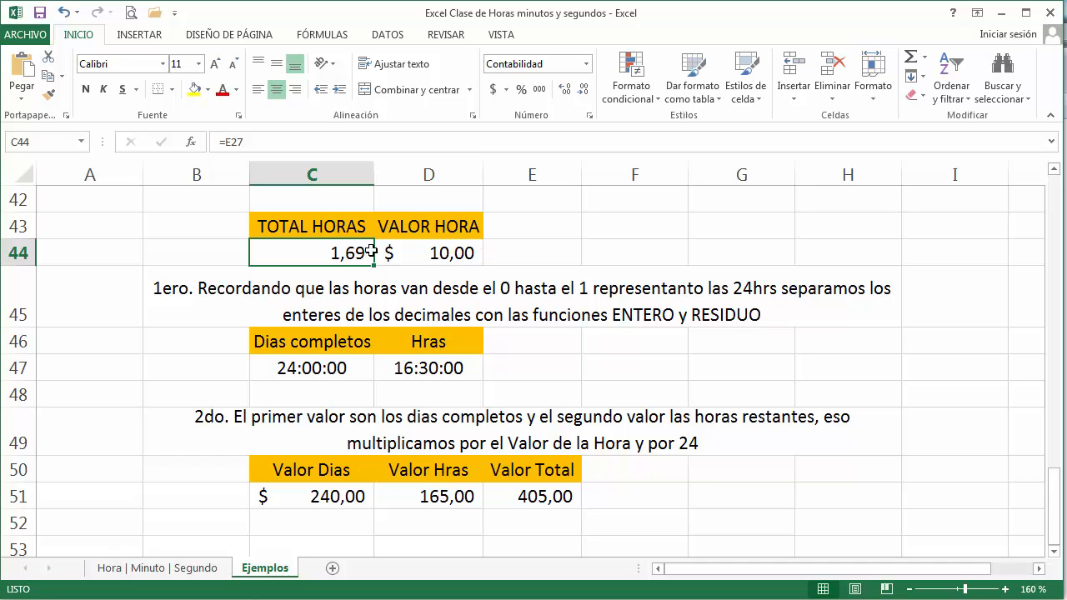
double_click(322, 371)
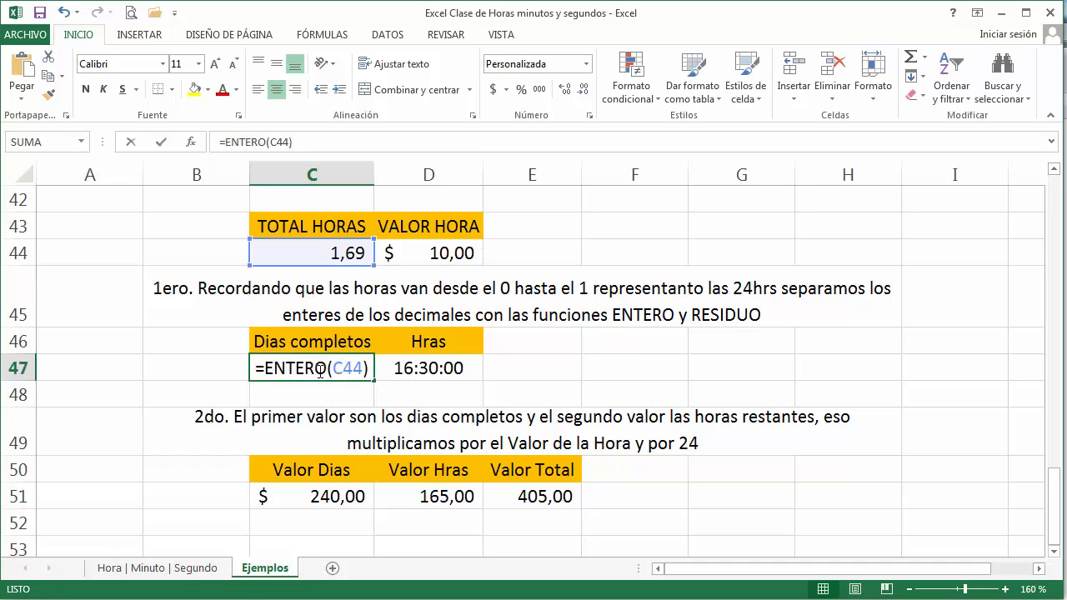
drag(320, 373, 430, 369)
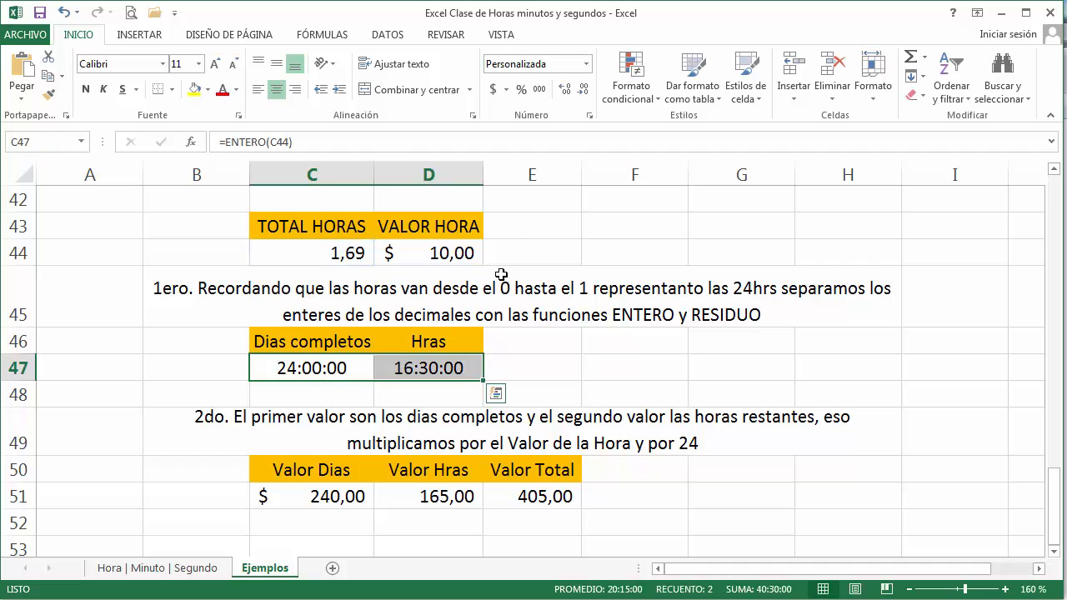
click(538, 89)
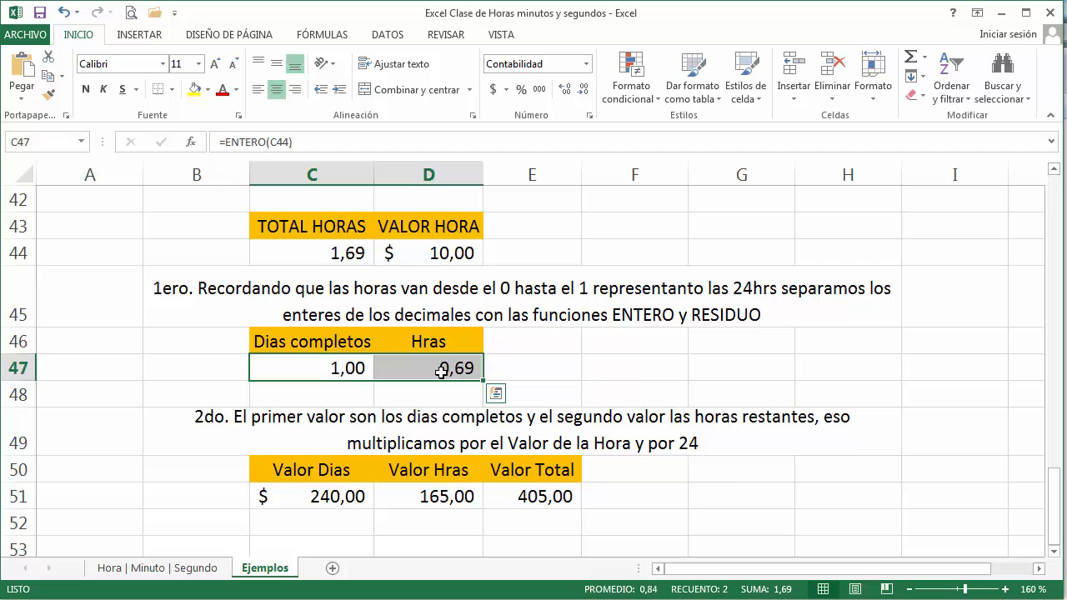
Step: Apply the custom format [h]:mm:ss to C44 and C47:D47 together
ctrl+click(345, 257)
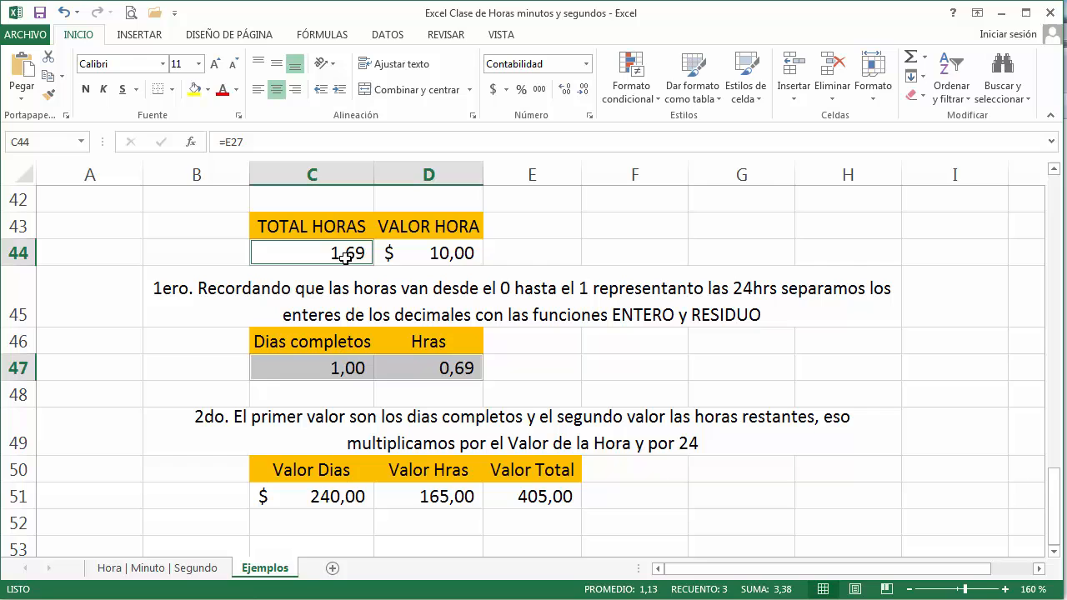
click(587, 64)
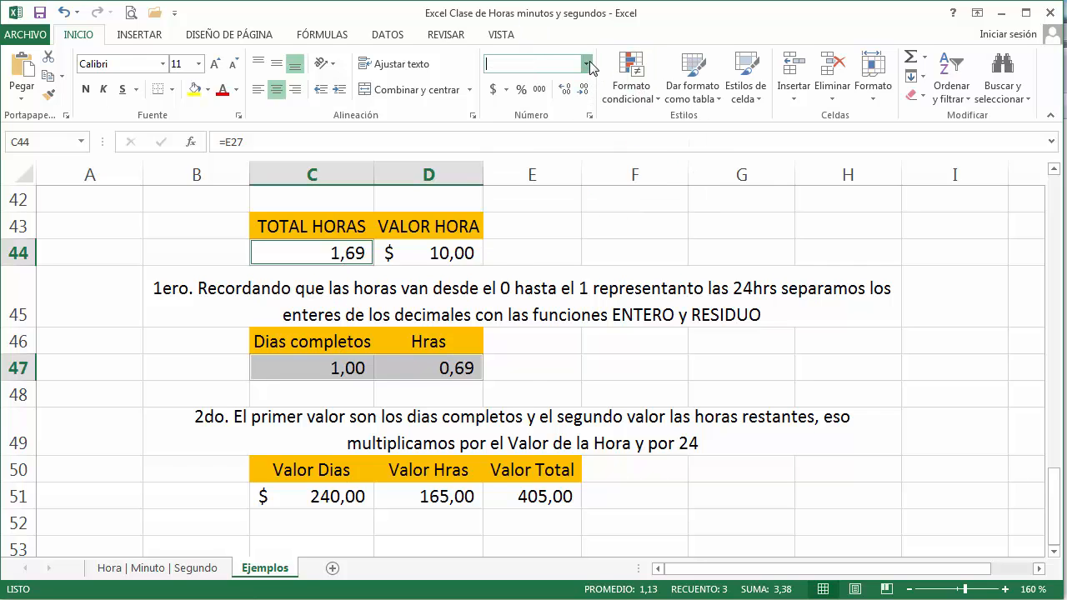
click(584, 492)
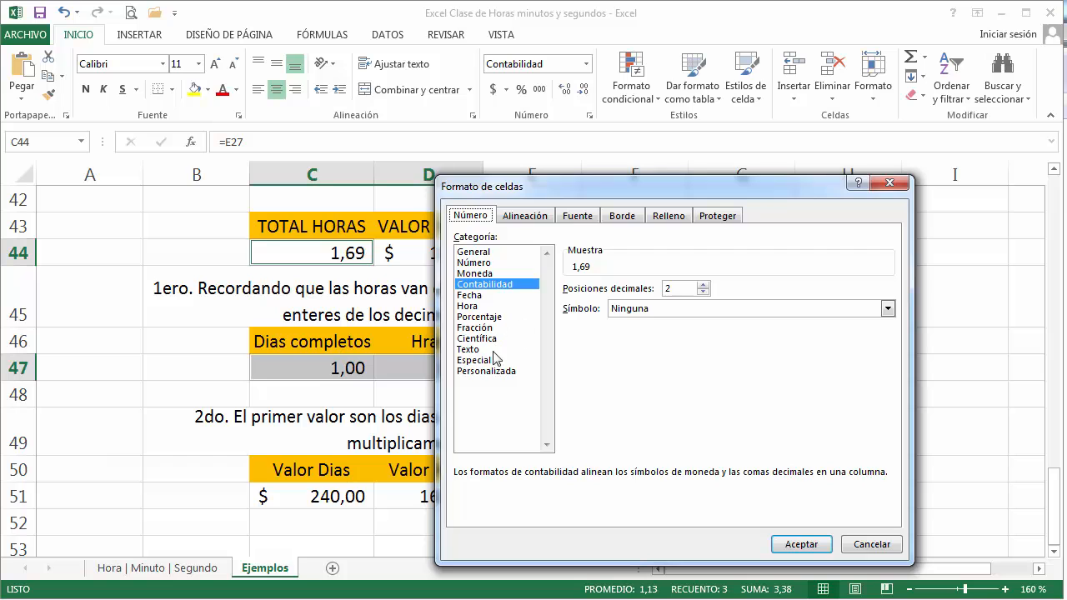
click(503, 375)
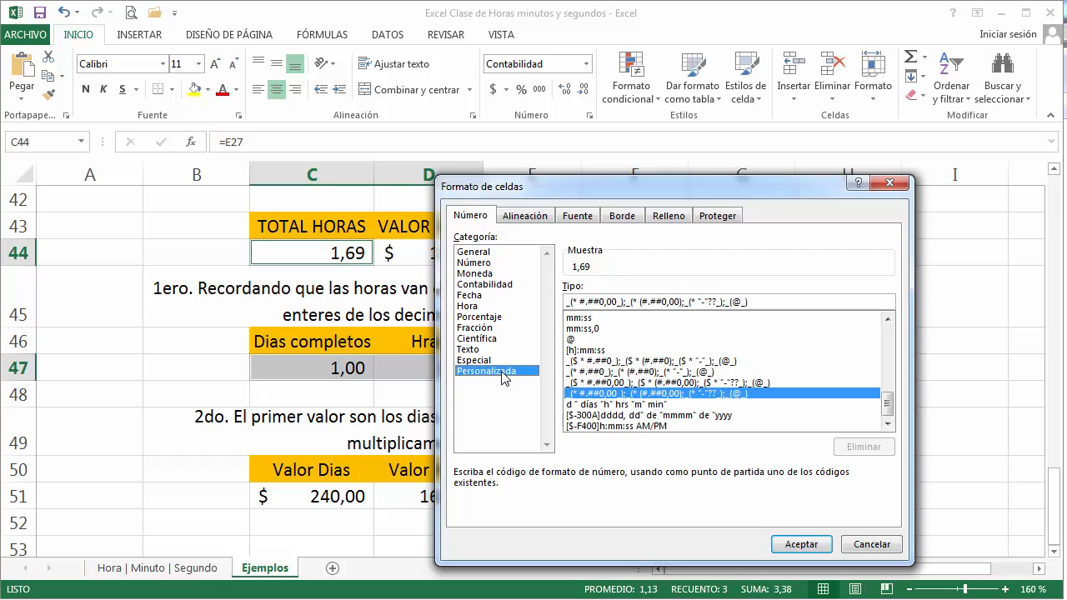
click(597, 350)
click(801, 544)
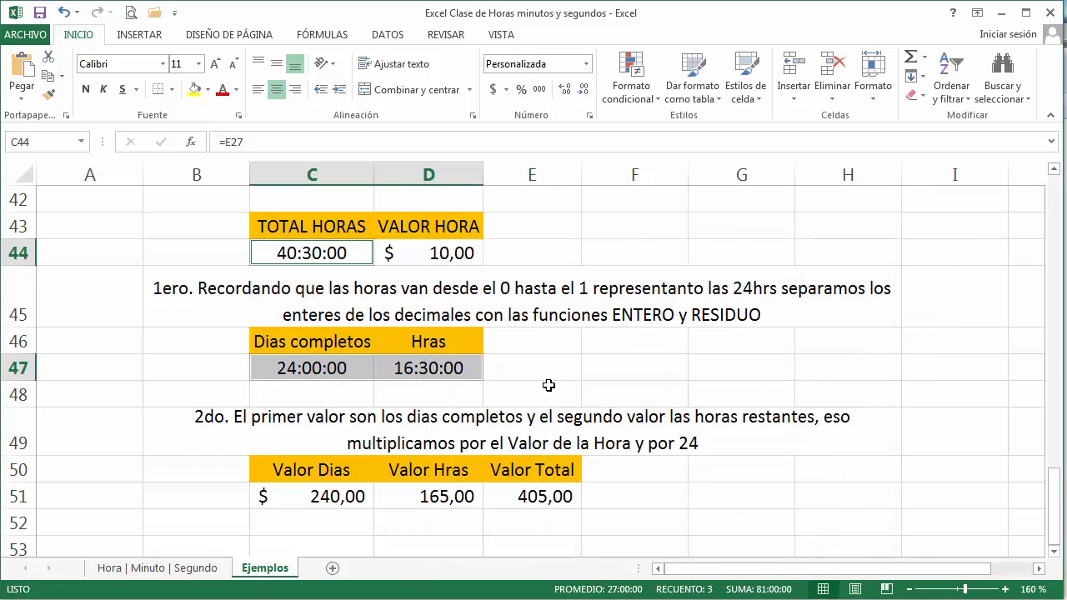
Step: Inspect the ENTERO formula in the Dias completos cell C47 and the RESIDUO formula in the Hras cell D47
click(544, 379)
double_click(346, 369)
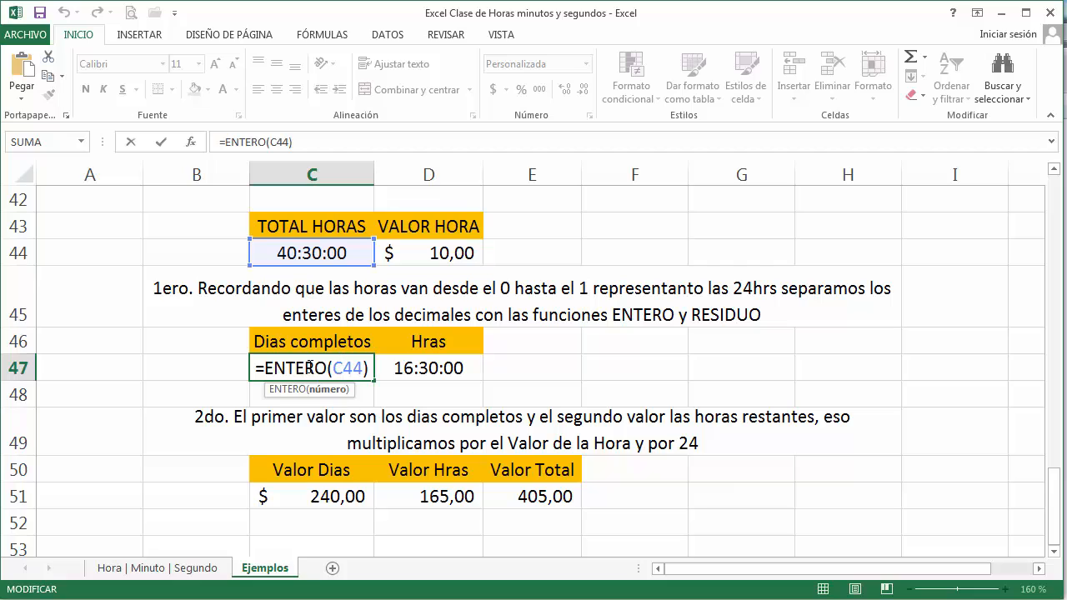
key(Return)
click(416, 369)
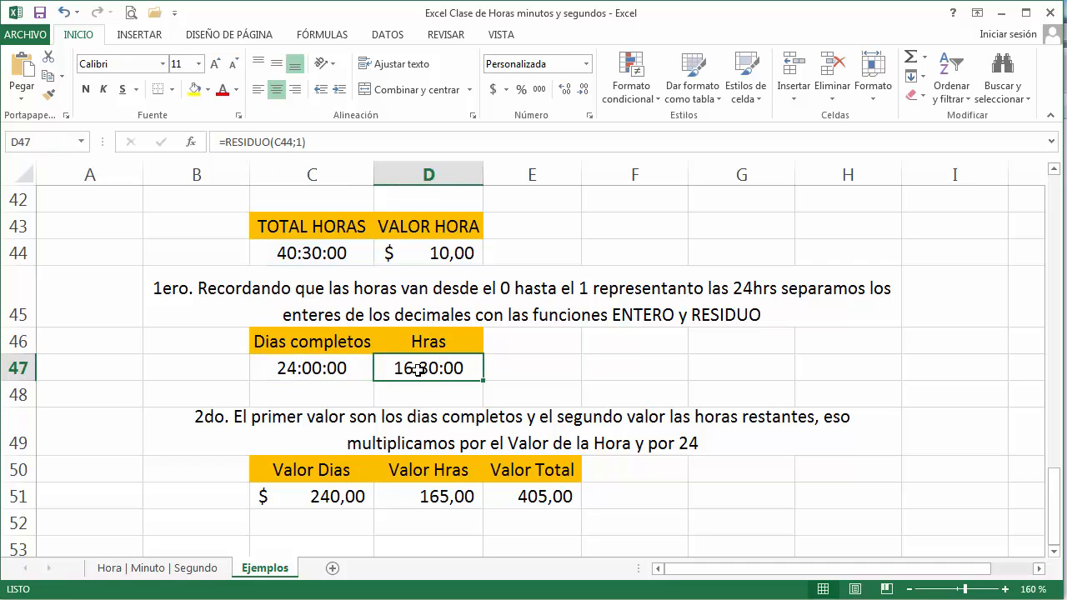
double_click(417, 369)
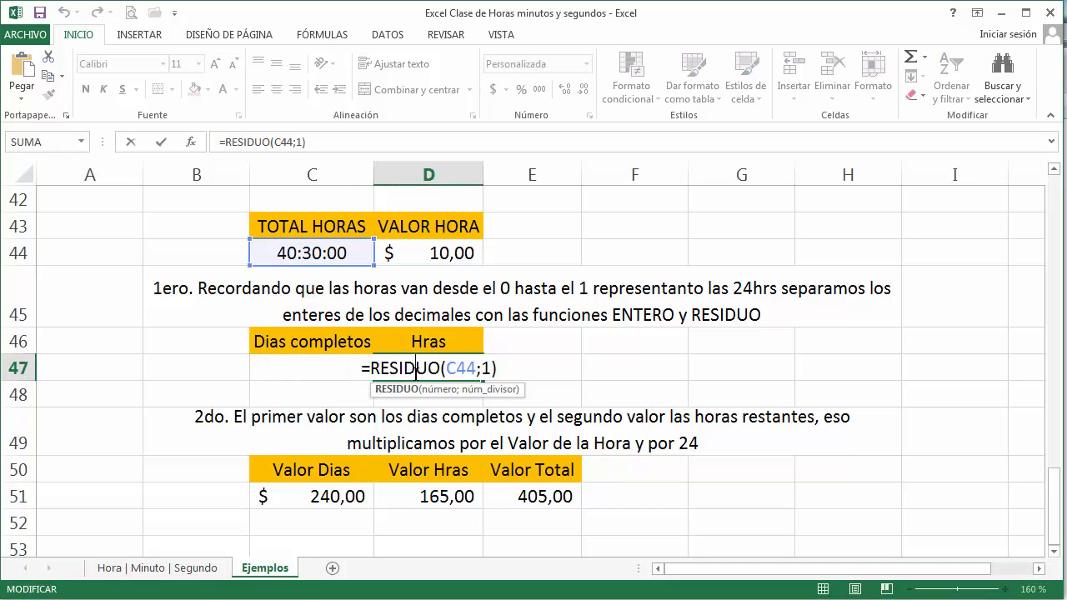
key(Return)
Step: Try the comma-style number format on the Hras cell D47 and undo it
click(475, 369)
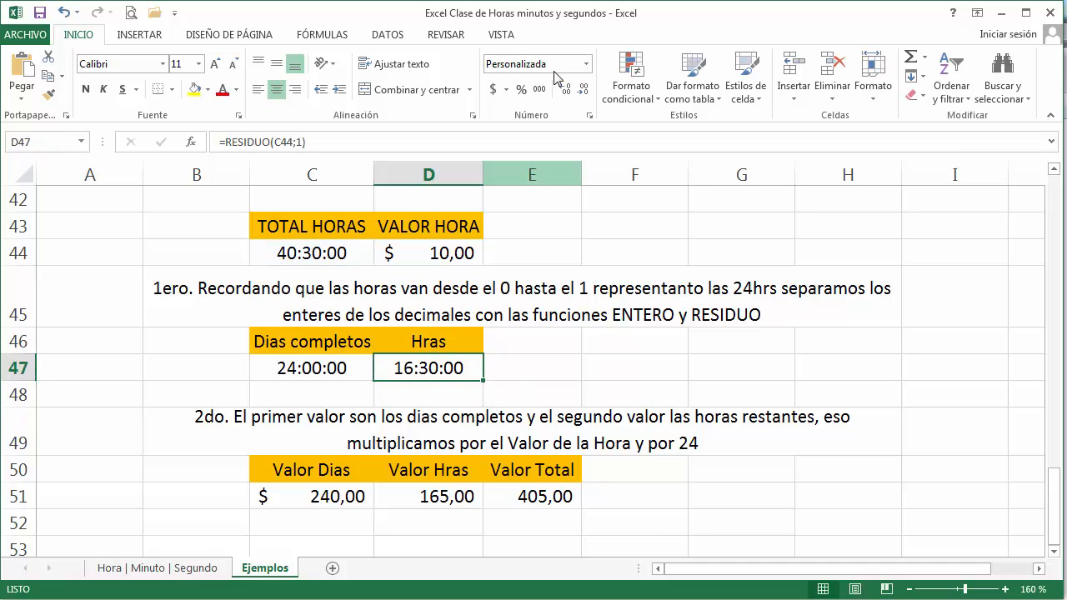
click(539, 90)
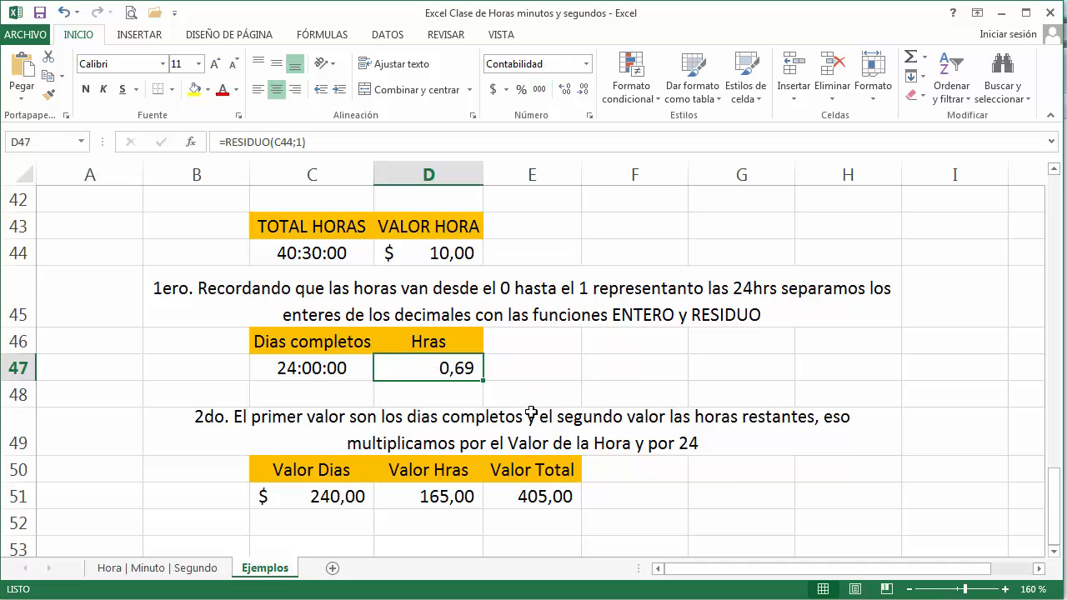
key(ctrl+z)
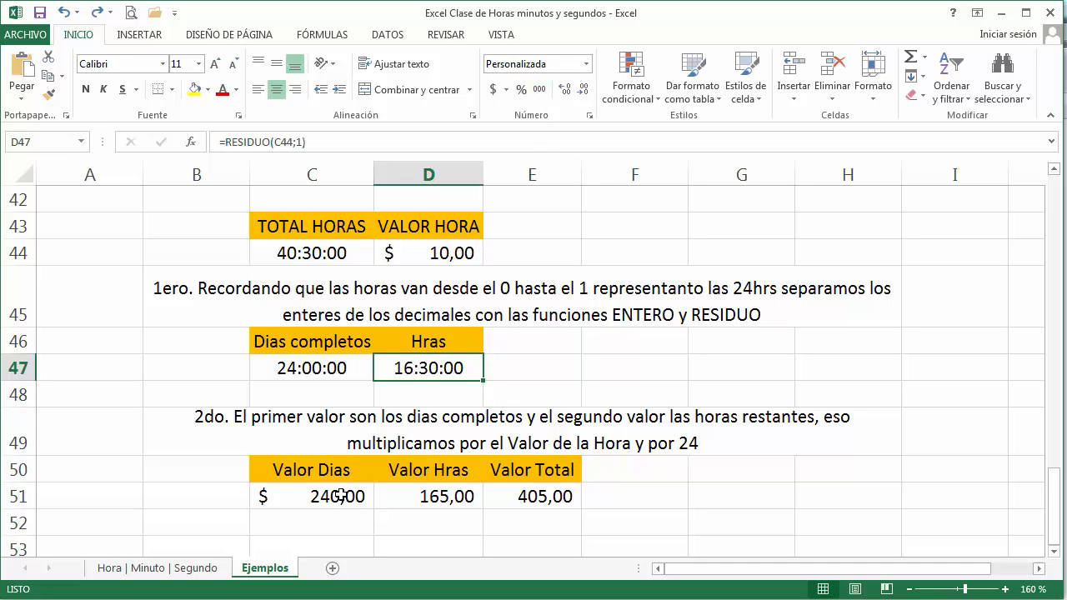
Step: Apply the comma-style number format to the Dias completos and Hras cells C47:D47 together
drag(334, 367, 412, 370)
click(540, 90)
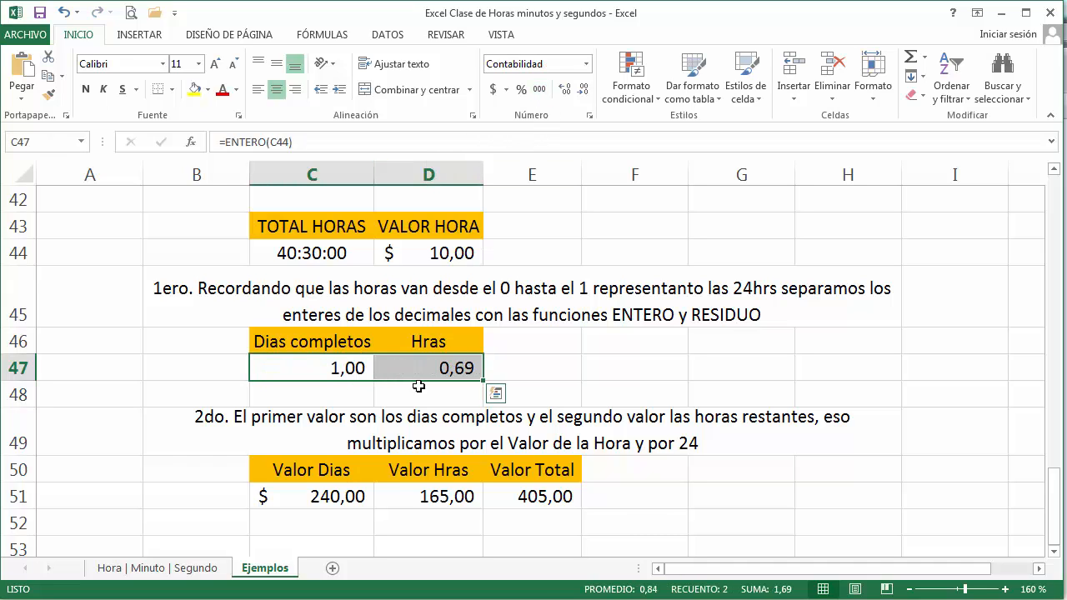
Step: Inspect the pay formulas and their referenced cells in Valor Dias C51 and Valor Hras D51
double_click(334, 497)
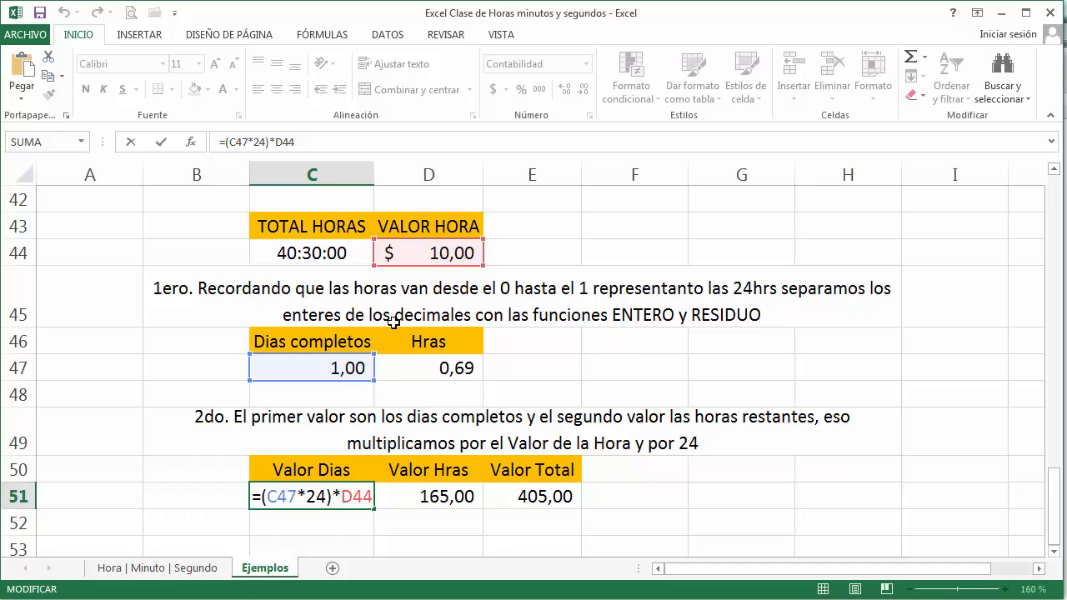
key(Escape)
double_click(437, 498)
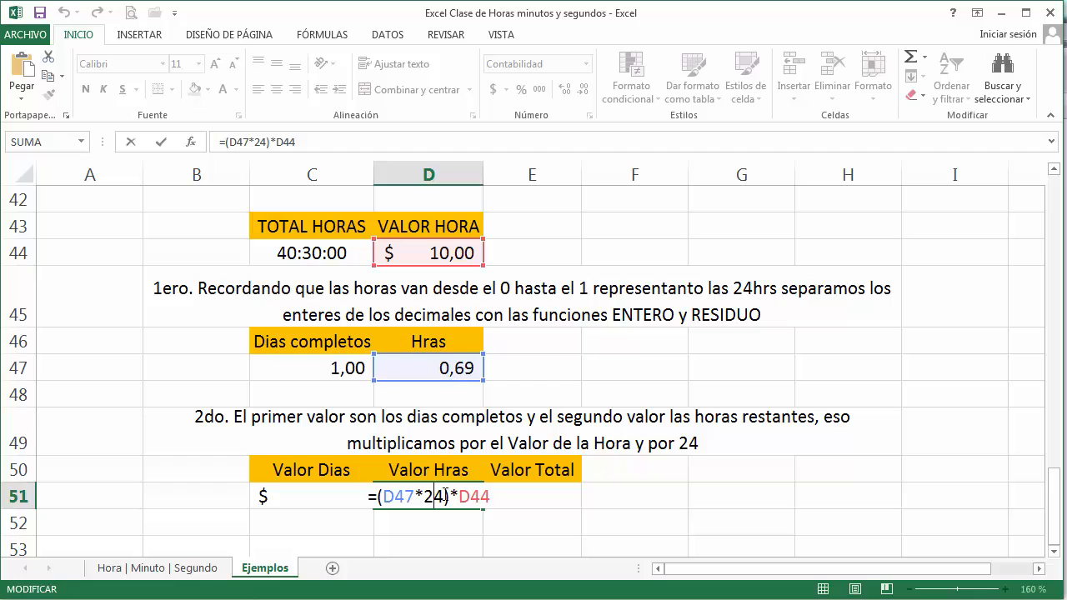
key(Escape)
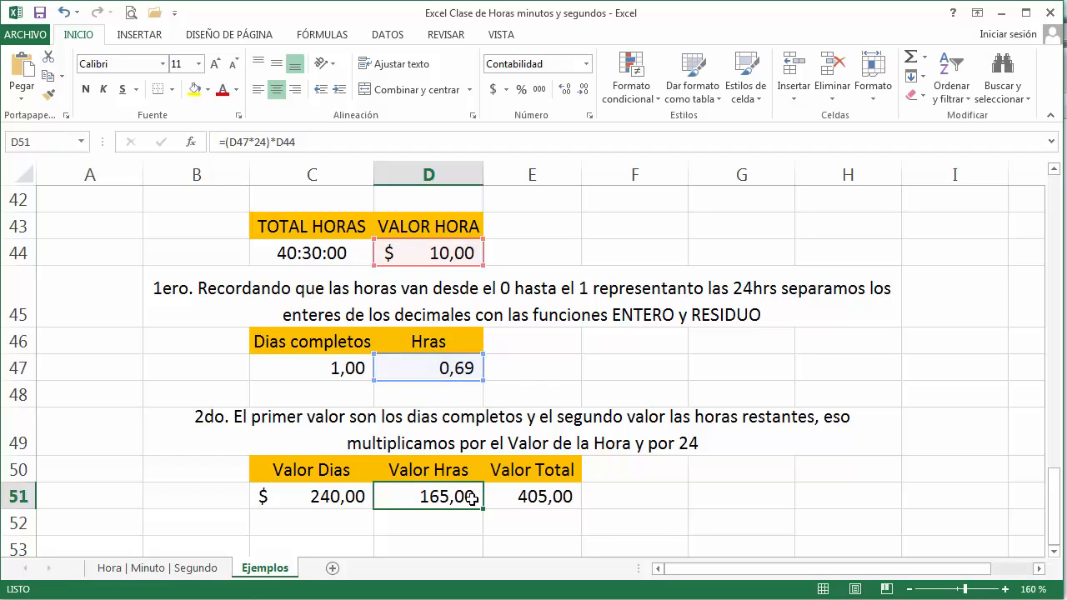
Step: Replace the TOTAL HORAS formula in C44 with the time value 96:30
click(285, 254)
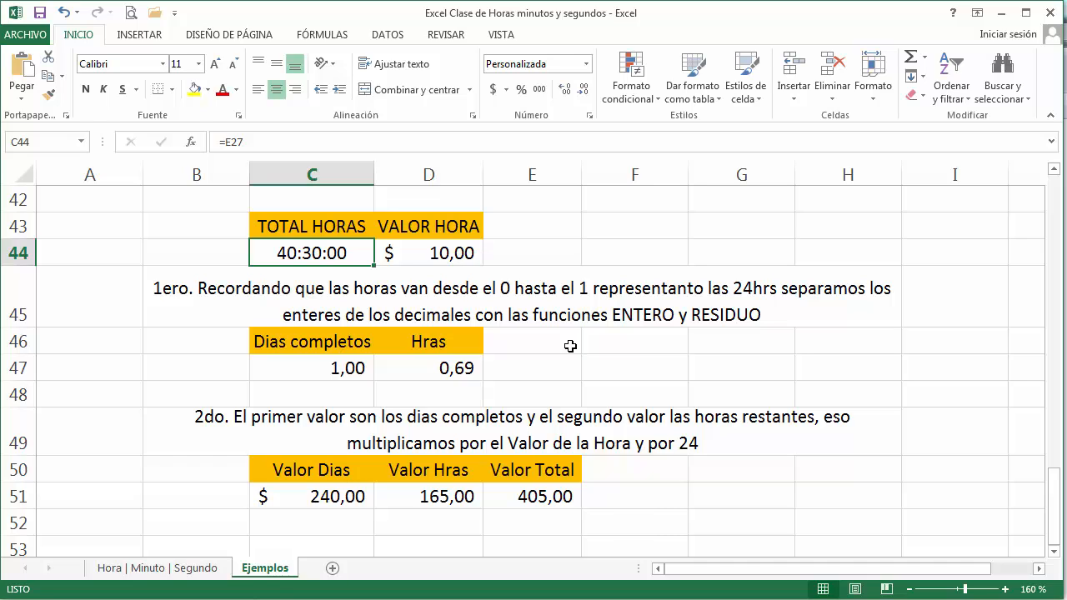
text(96)
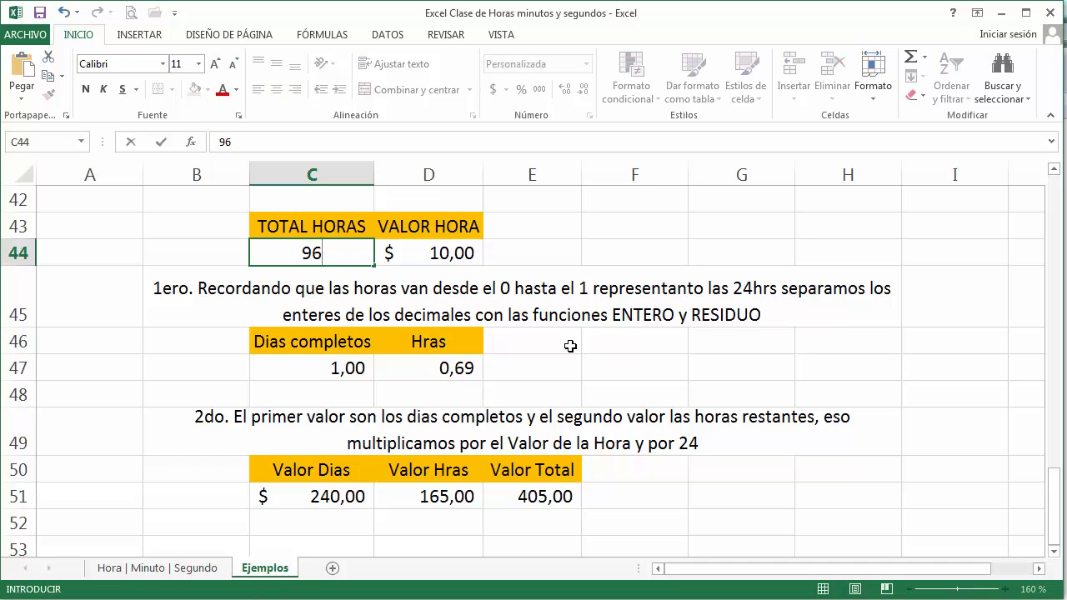
text(:30)
key(Return)
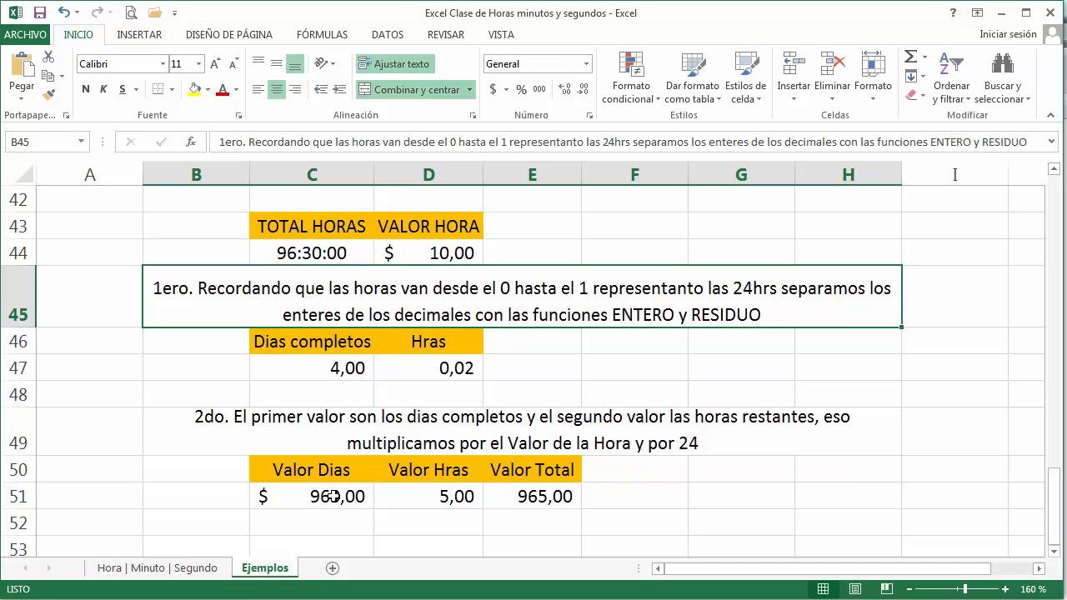
Step: Review the Valor Hras, Valor Dias and Valor Total formulas in row 51 against the new total hours
double_click(417, 496)
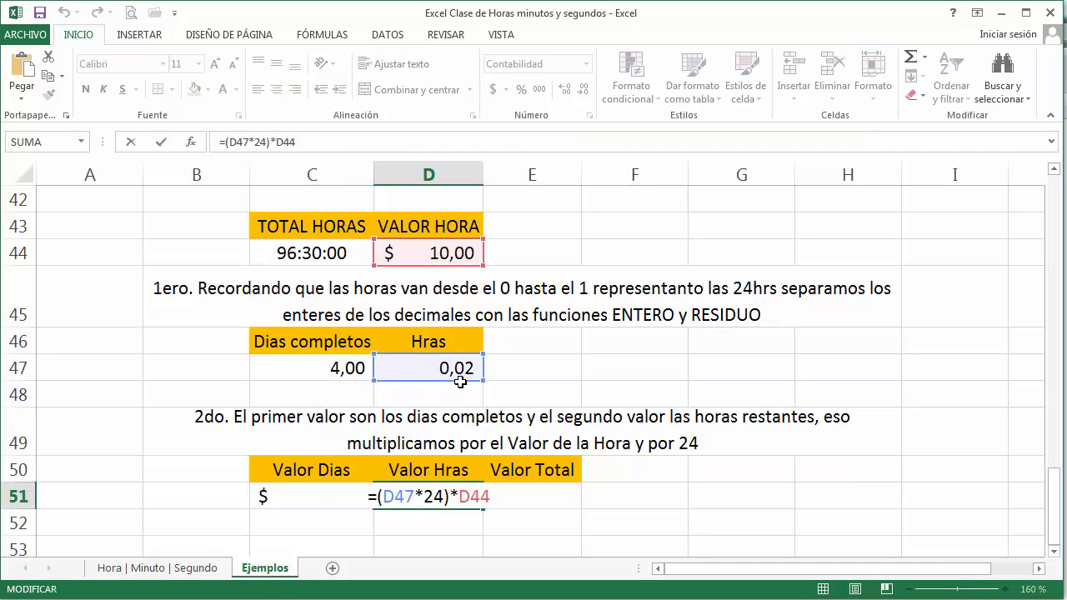
key(Escape)
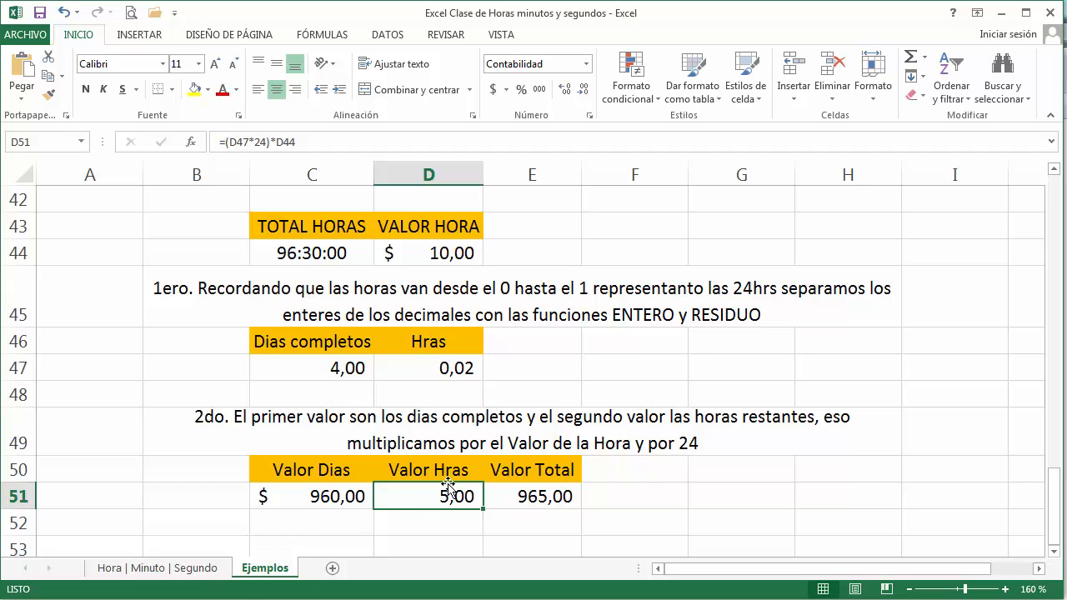
double_click(343, 493)
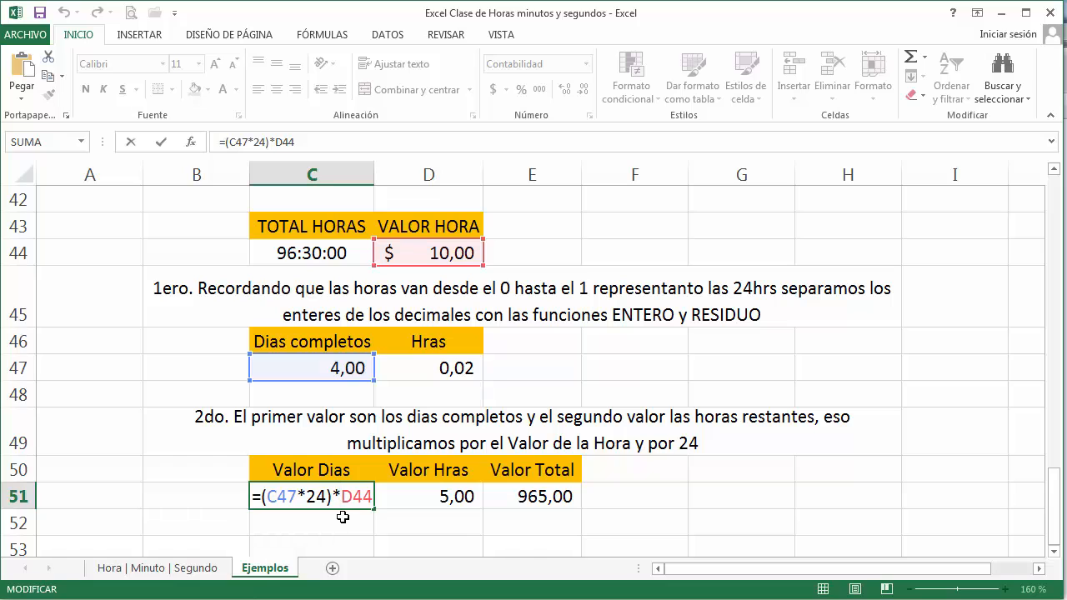
key(Tab)
double_click(408, 496)
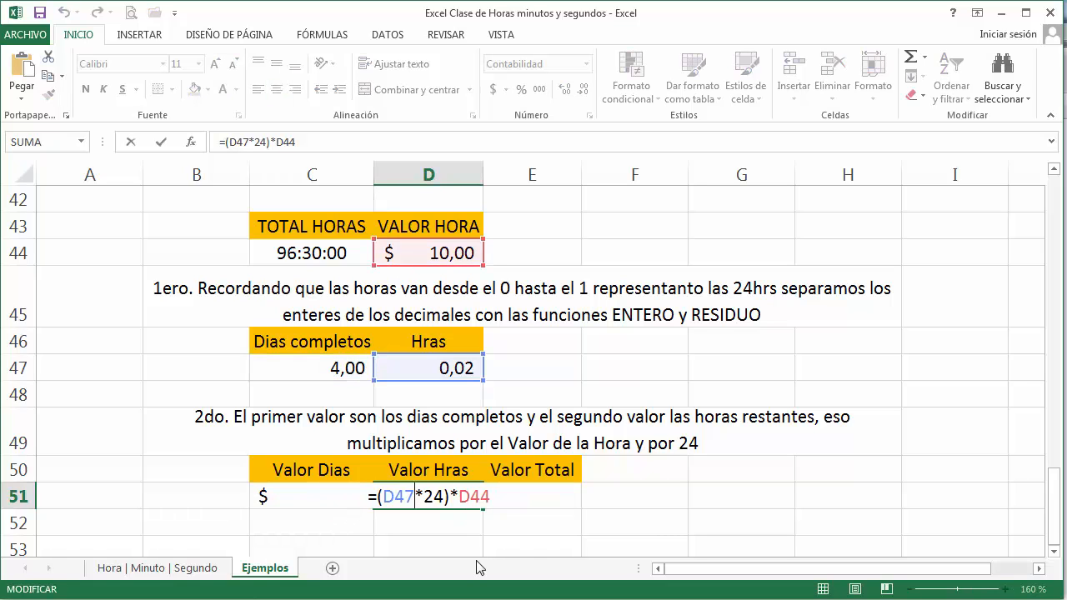
key(Return)
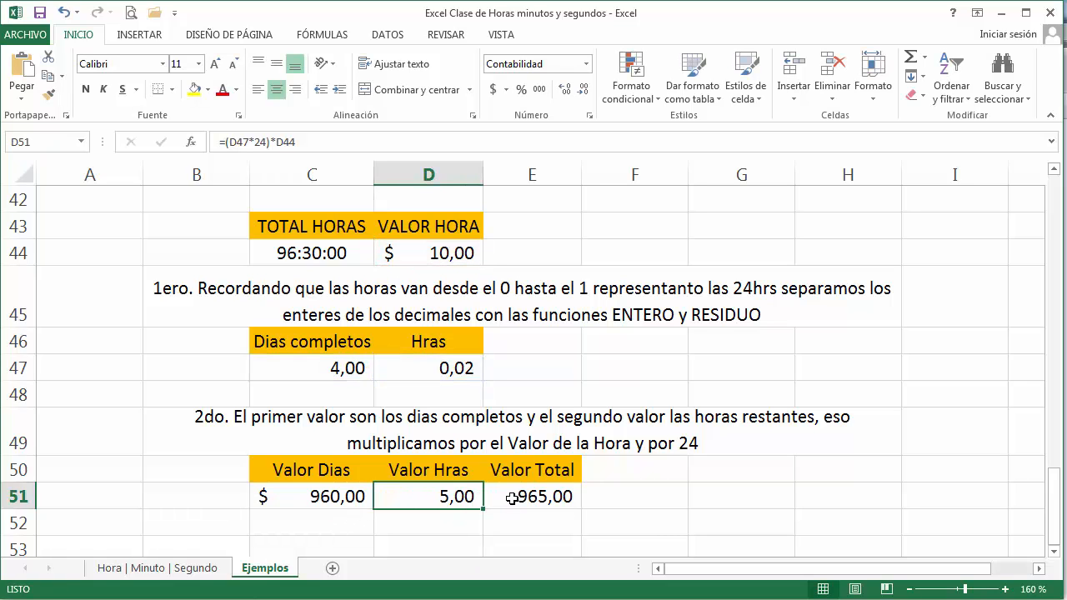
double_click(498, 497)
key(Escape)
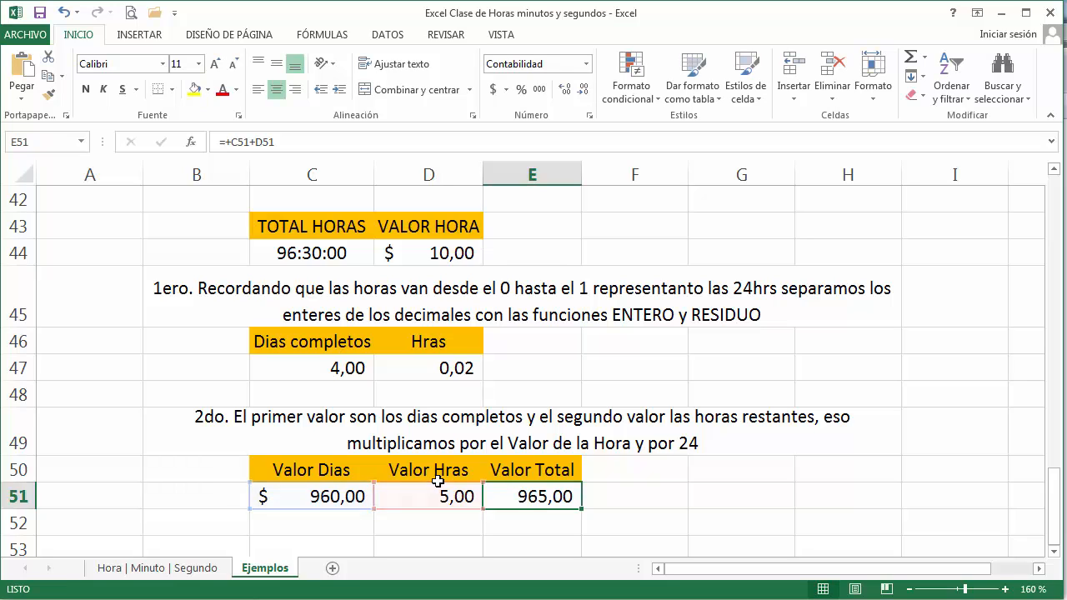
Step: Try VALOR HORA rates of 2 and 2,5 in D44 and replace them with 1
click(417, 253)
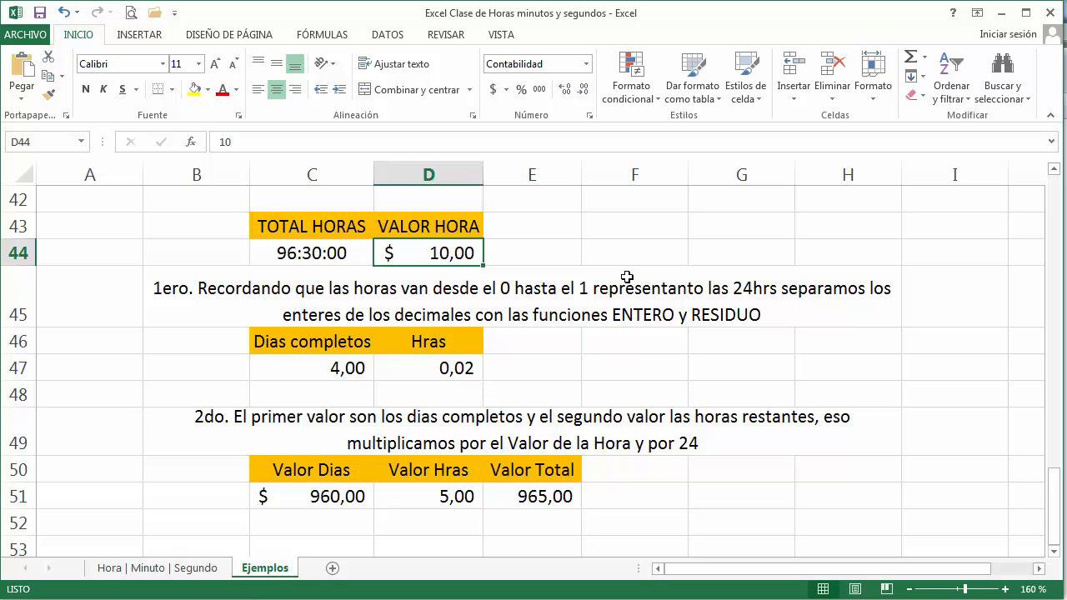
text(2)
key(Return)
key(Up)
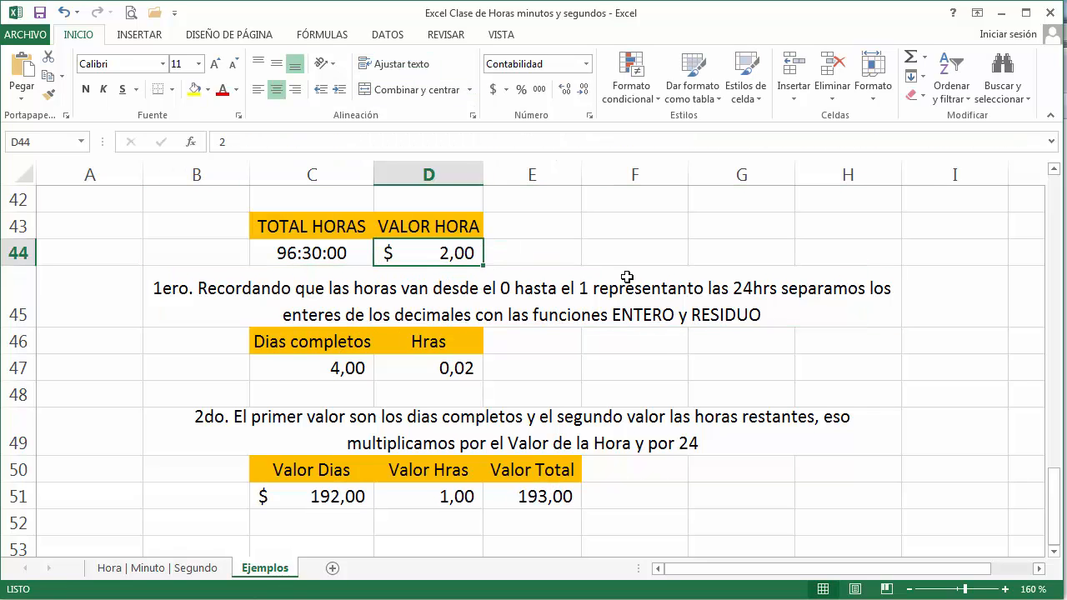
text(2,5)
key(Return)
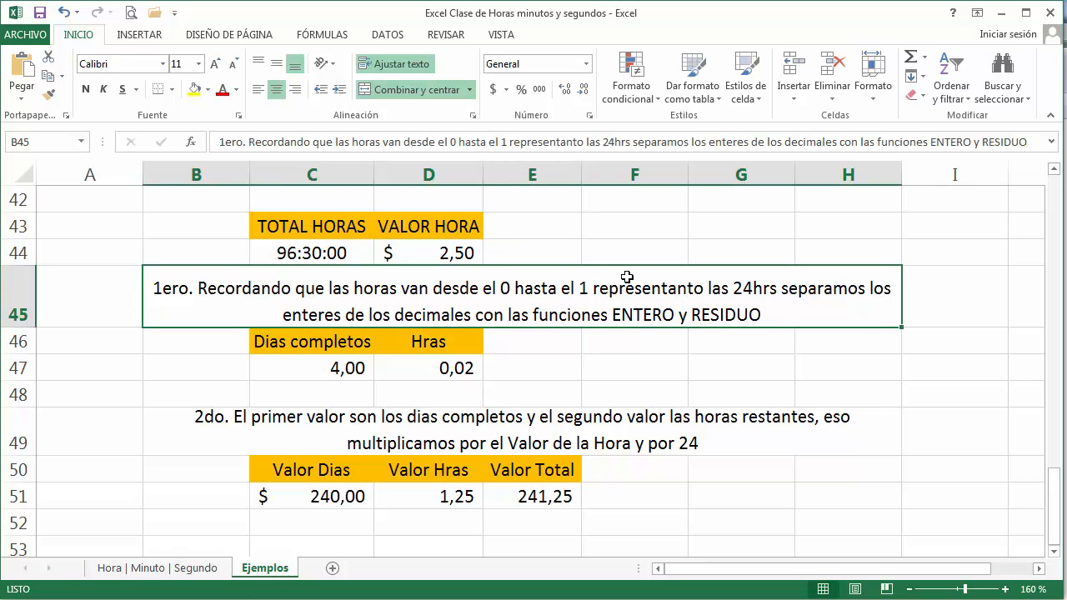
key(Up)
text(1)
key(Return)
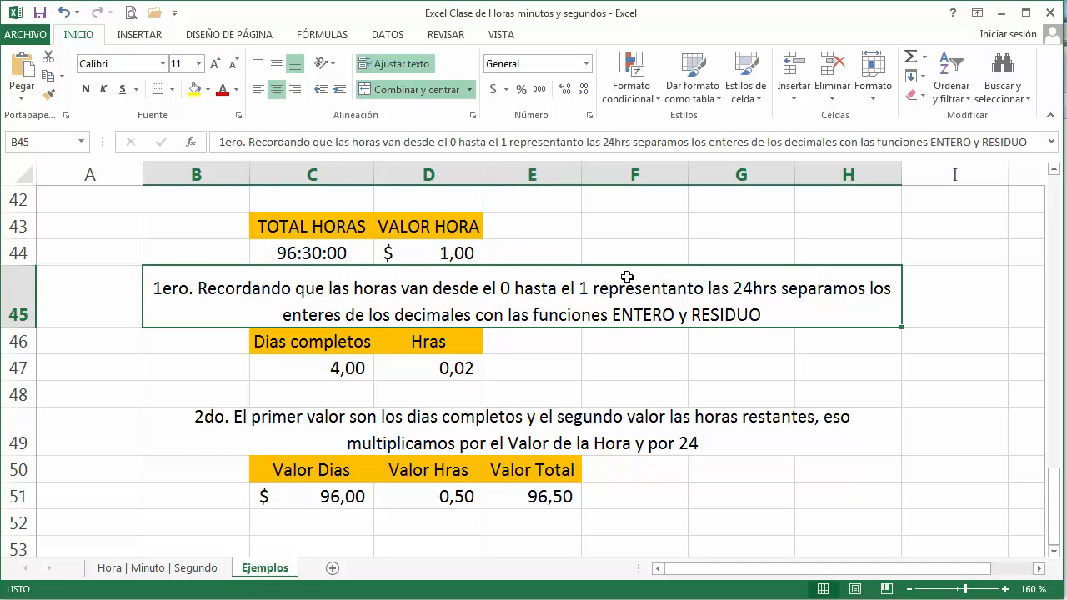
key(Up)
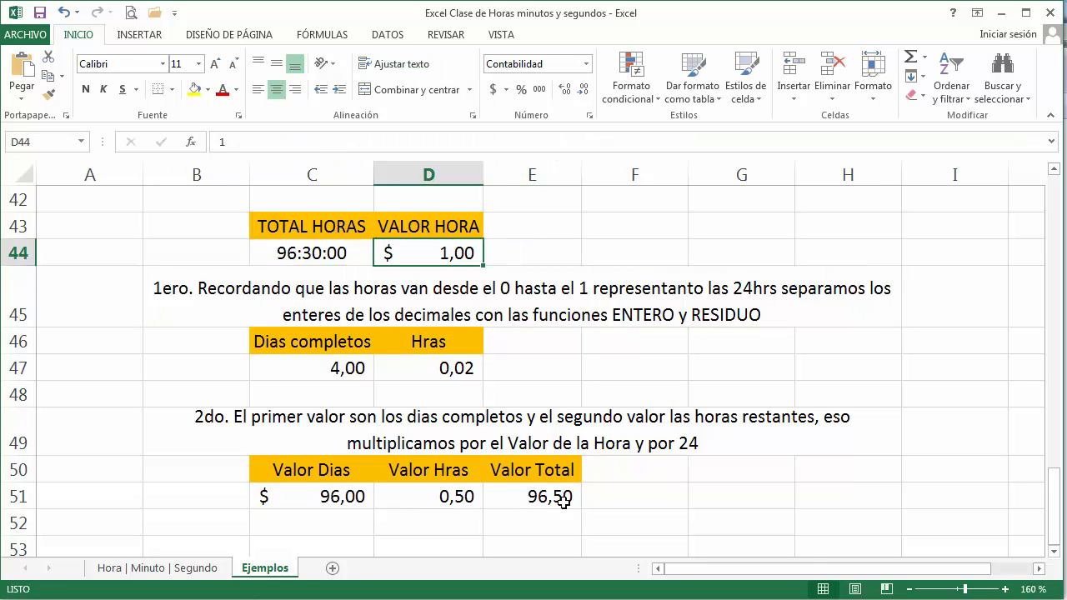